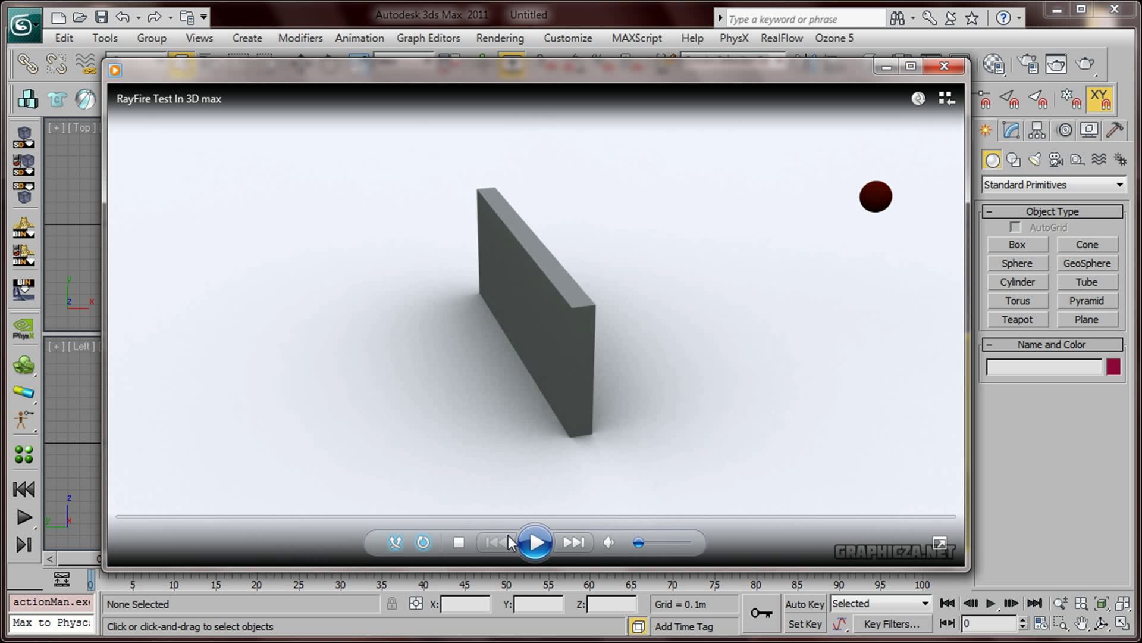
Play the RayFire Test clip showing the ball smashing the wall
{"action": "left_click", "coordinate": [529, 546]}
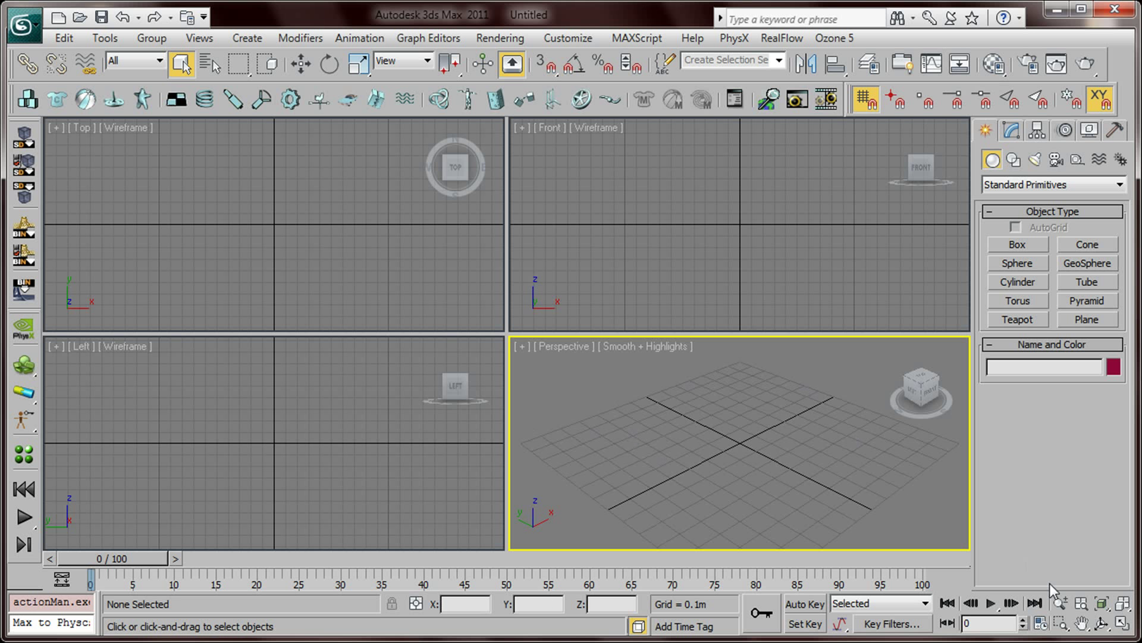
Maximize the Perspective view and create a 10 × 10 box, height -0.1, as the floor slab
{"action": "left_click", "coordinate": [1122, 621]}
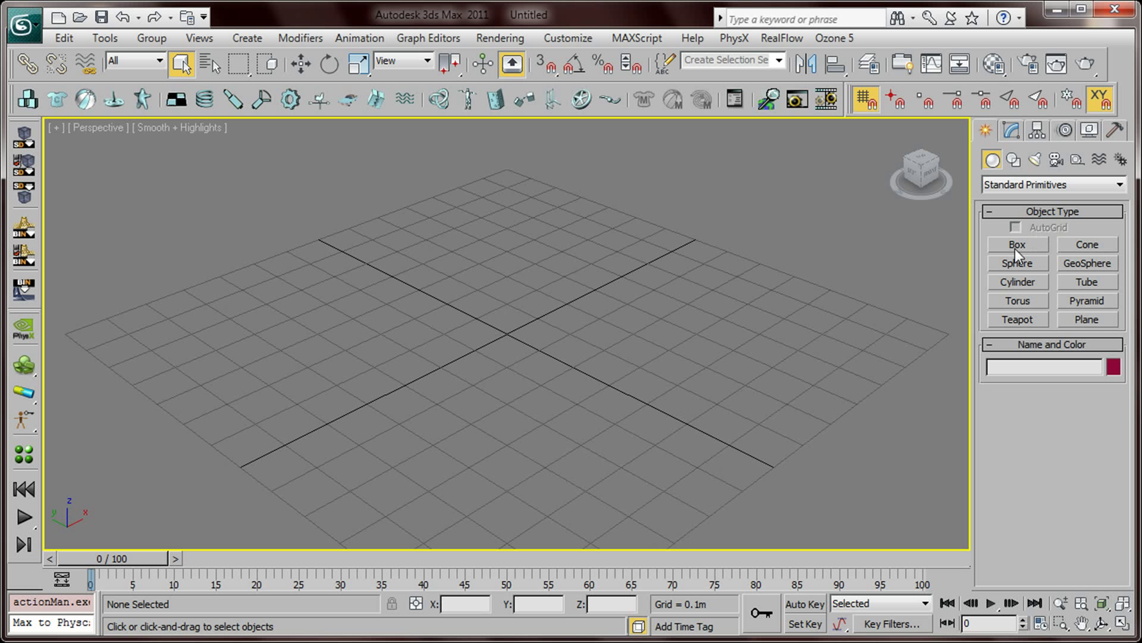
{"action": "scroll", "coordinate": [605, 262], "scroll_direction": "down", "scroll_amount": 4}
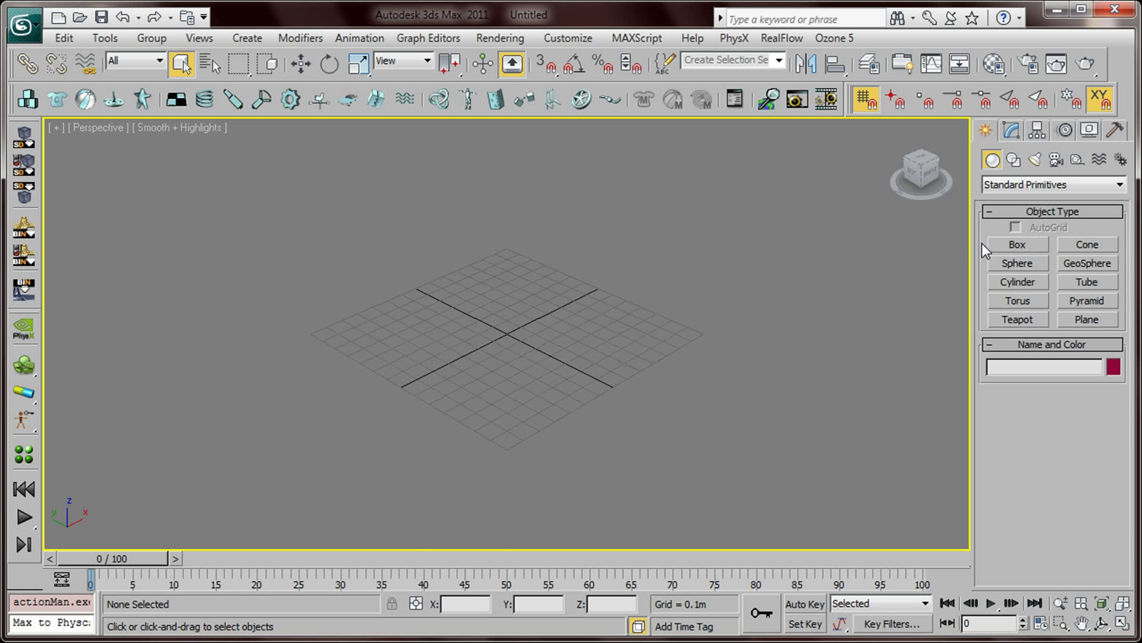
{"action": "left_click", "coordinate": [997, 244]}
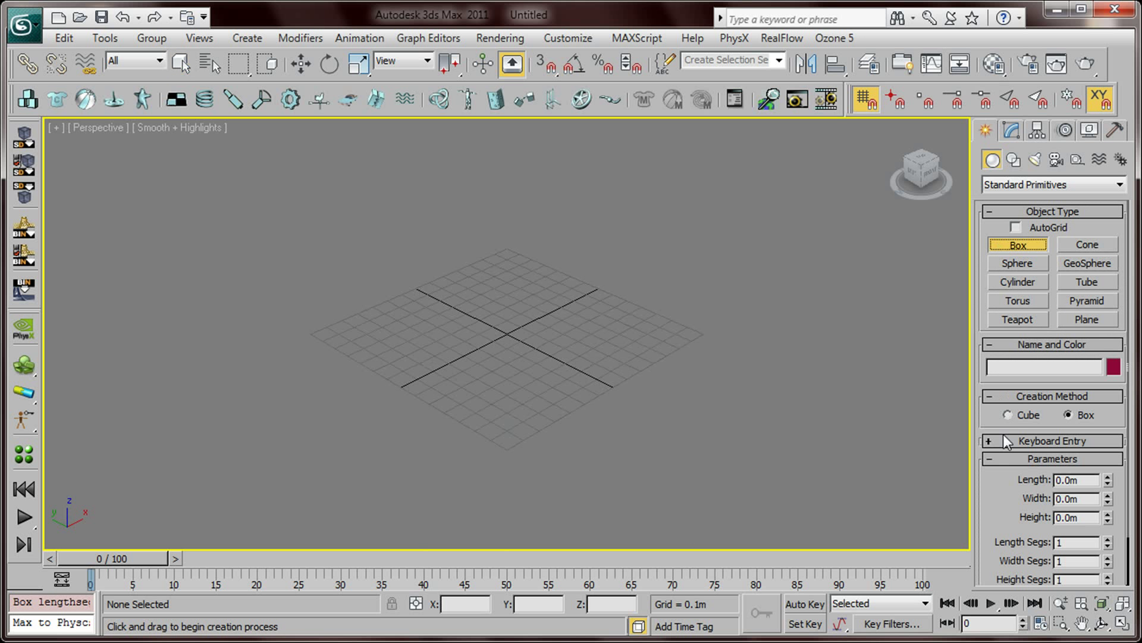
{"action": "left_click", "coordinate": [1064, 443]}
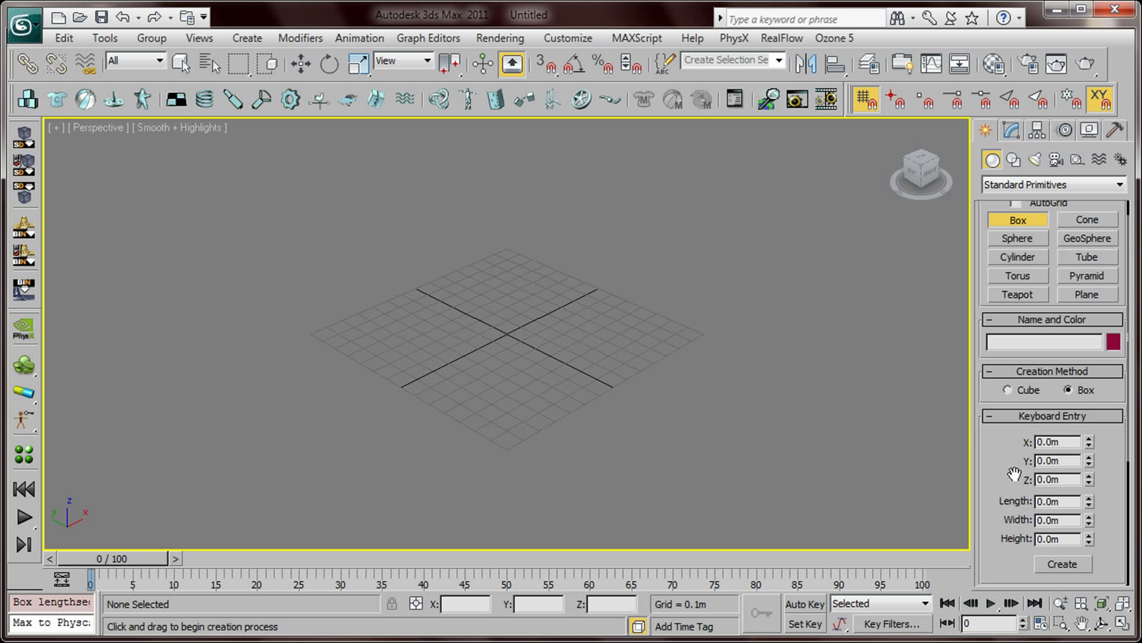
{"action": "scroll", "coordinate": [1012, 472], "scroll_direction": "down", "scroll_amount": 3}
{"action": "left_click_drag", "start_coordinate": [1065, 396], "coordinate": [989, 391]}
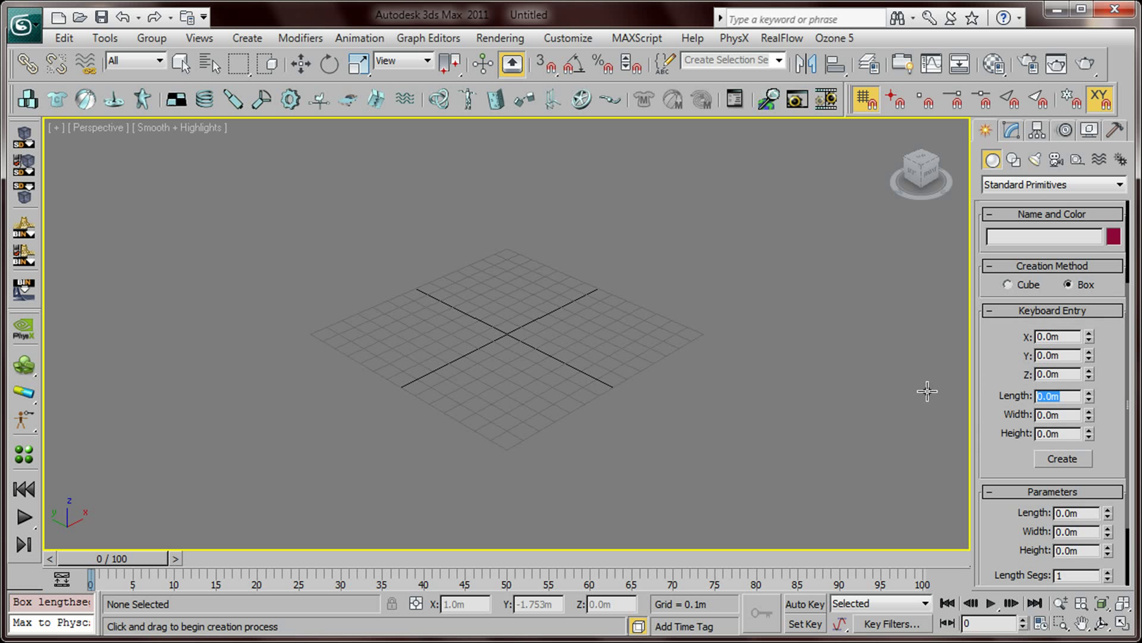
{"action": "type", "text": "10"}
{"action": "key", "text": "Tab"}
{"action": "type", "text": "10"}
{"action": "key", "text": "Tab"}
{"action": "type", "text": "1"}
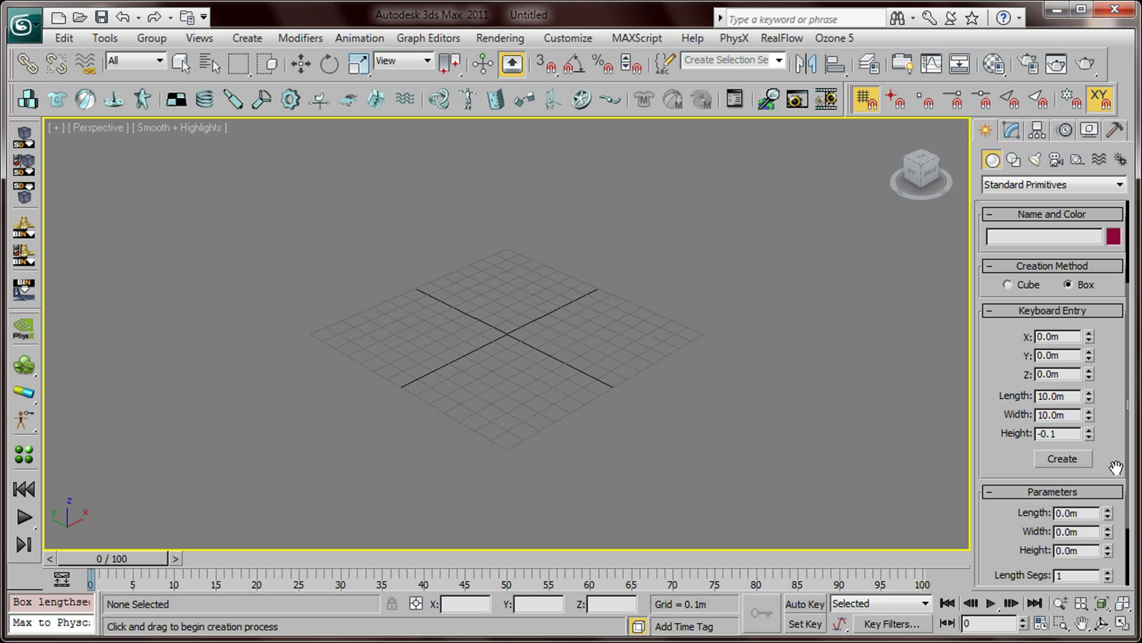
{"action": "left_click", "coordinate": [1062, 458]}
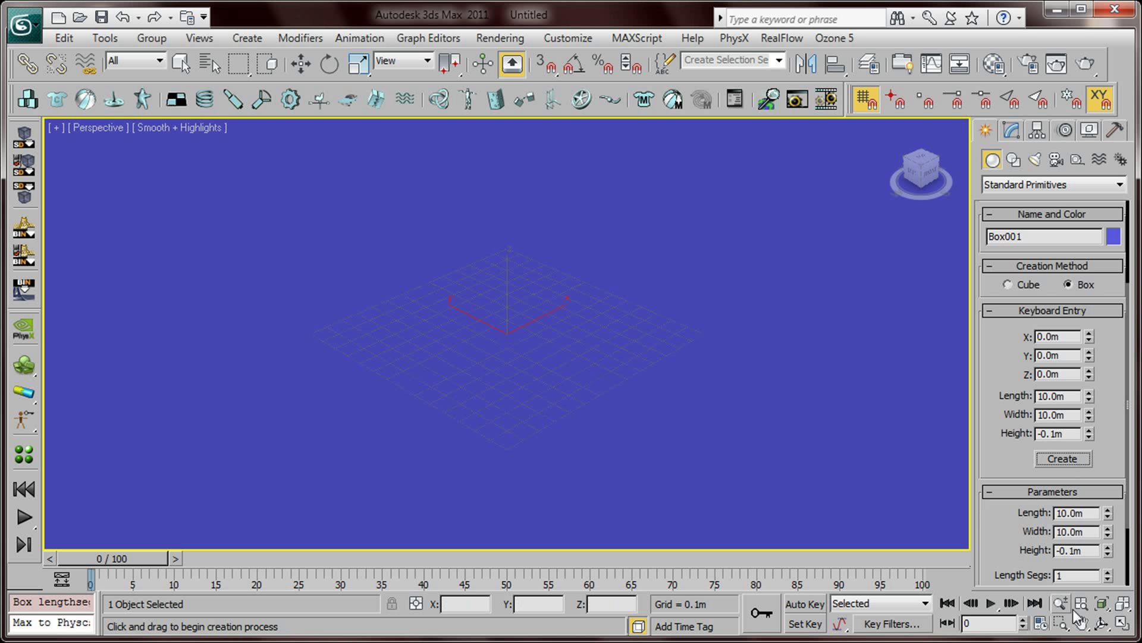
Create a wall box with length 2, width 0.05 and height 0.7
{"action": "left_click", "coordinate": [1102, 623]}
{"action": "left_click_drag", "start_coordinate": [616, 271], "coordinate": [543, 255]}
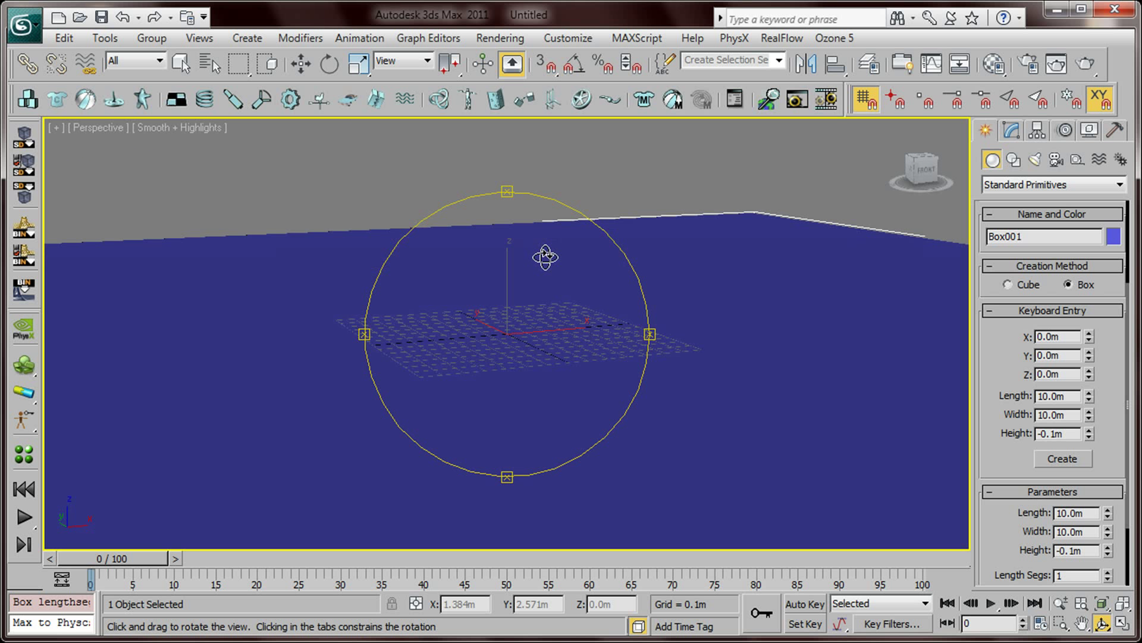
{"action": "left_click_drag", "start_coordinate": [1075, 397], "coordinate": [1010, 396]}
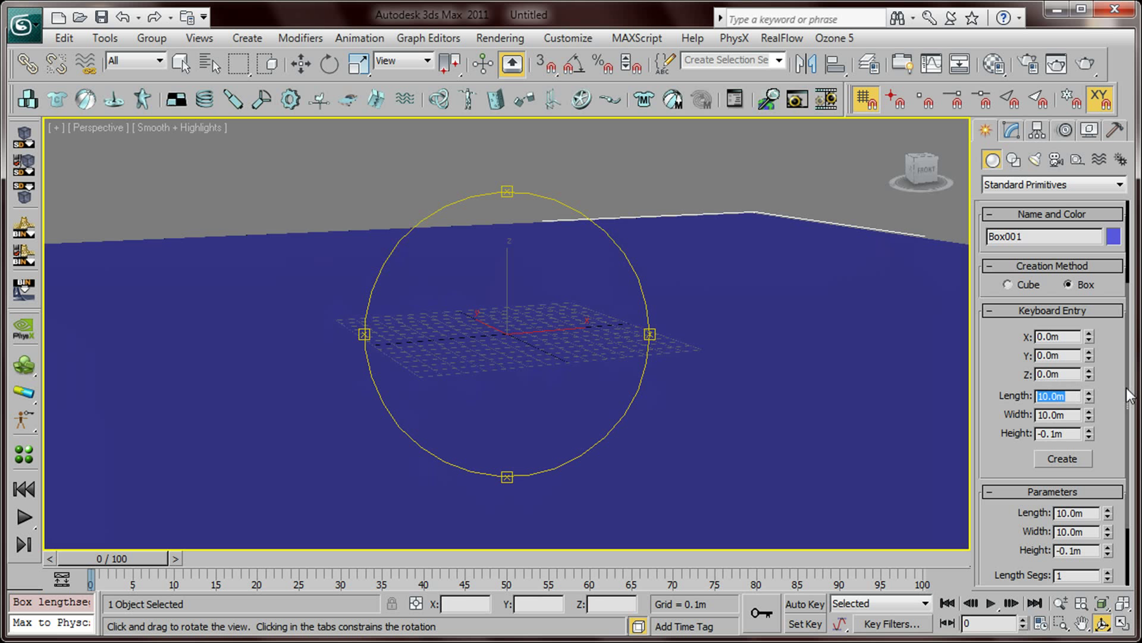
{"action": "type", "text": "2"}
{"action": "key", "text": "Tab"}
{"action": "type", "text": "0"}
{"action": "key", "text": "Tab"}
{"action": "type", "text": "0.7"}
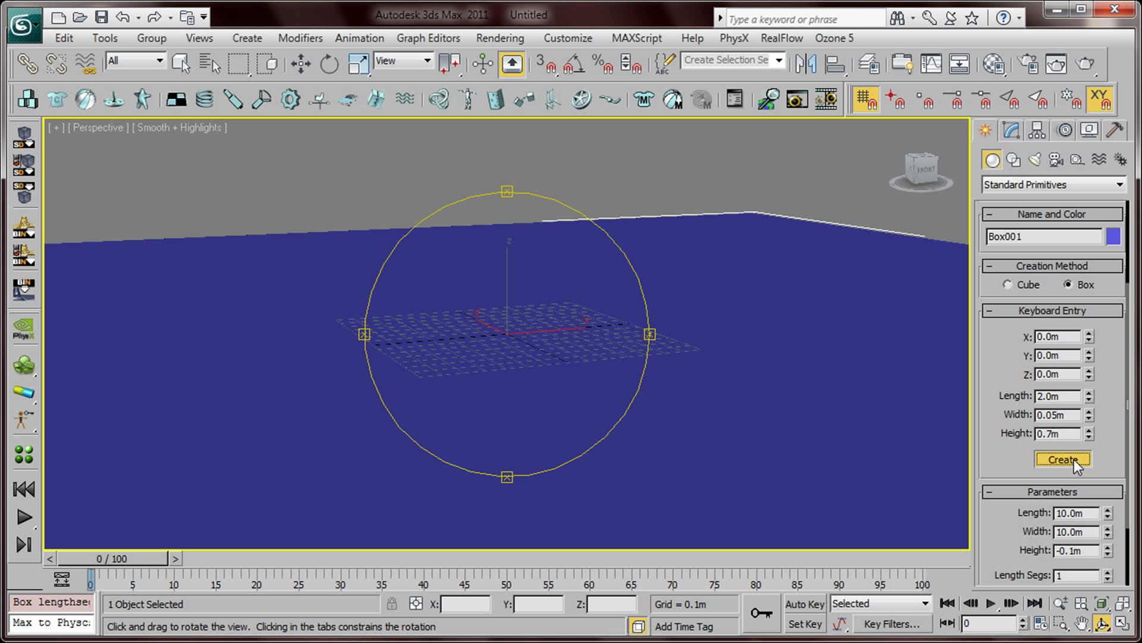
{"action": "left_click", "coordinate": [1074, 459]}
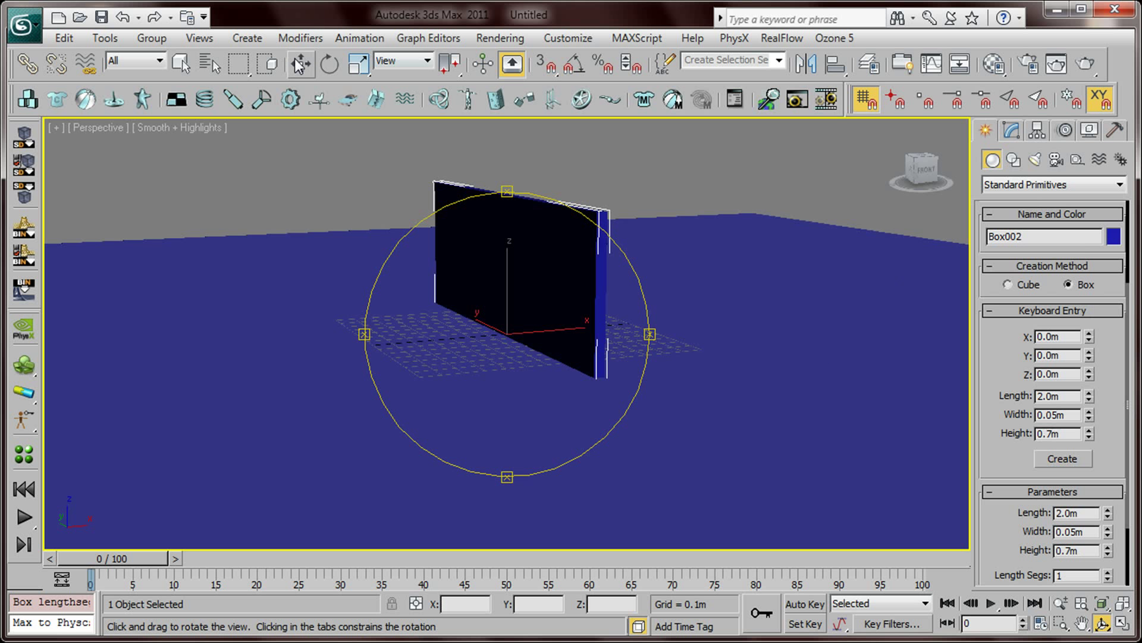
Rename the floor box to 'Floor'
{"action": "key", "text": "w"}
{"action": "left_click_drag", "start_coordinate": [1013, 366], "coordinate": [913, 362]}
{"action": "type", "text": "Floor"}
{"action": "key", "text": "Return"}
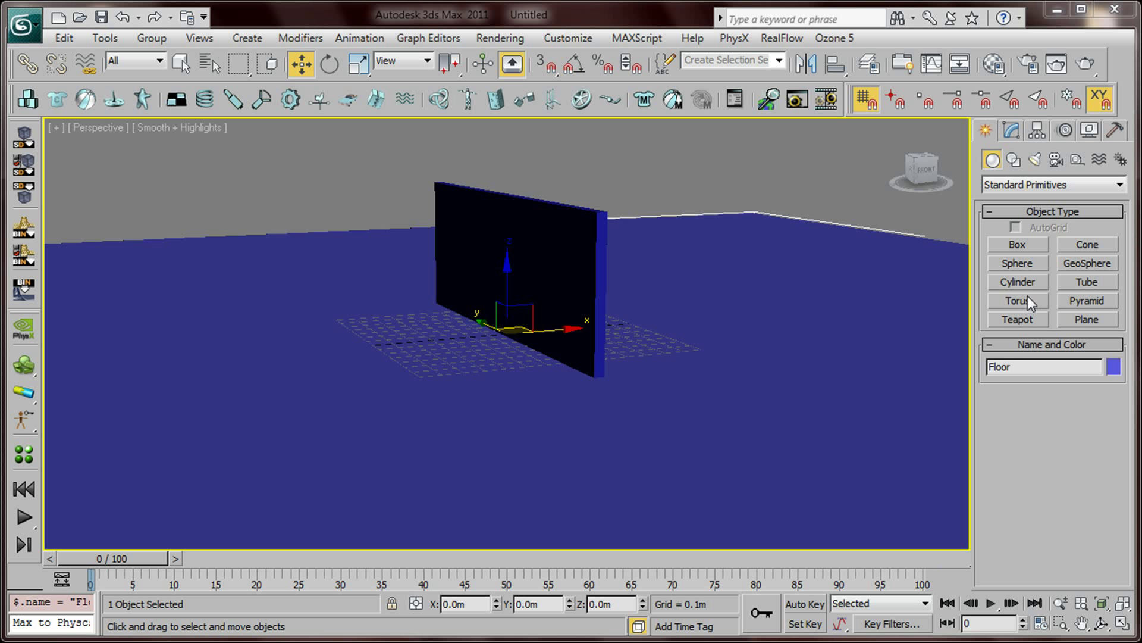
Rename the wall box Box002 to 'Wall'
{"action": "left_click", "coordinate": [544, 261]}
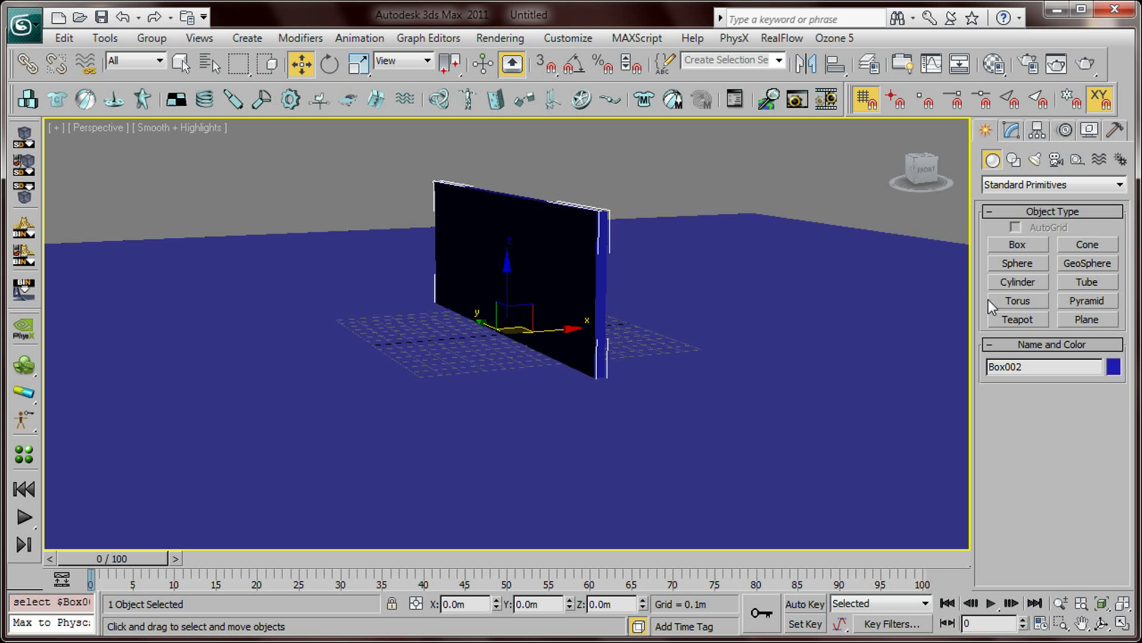
{"action": "double_click", "coordinate": [1038, 367]}
{"action": "type", "text": "W"}
Create a sphere with a 0.12 radius via Keyboard Entry
{"action": "left_click", "coordinate": [1016, 264]}
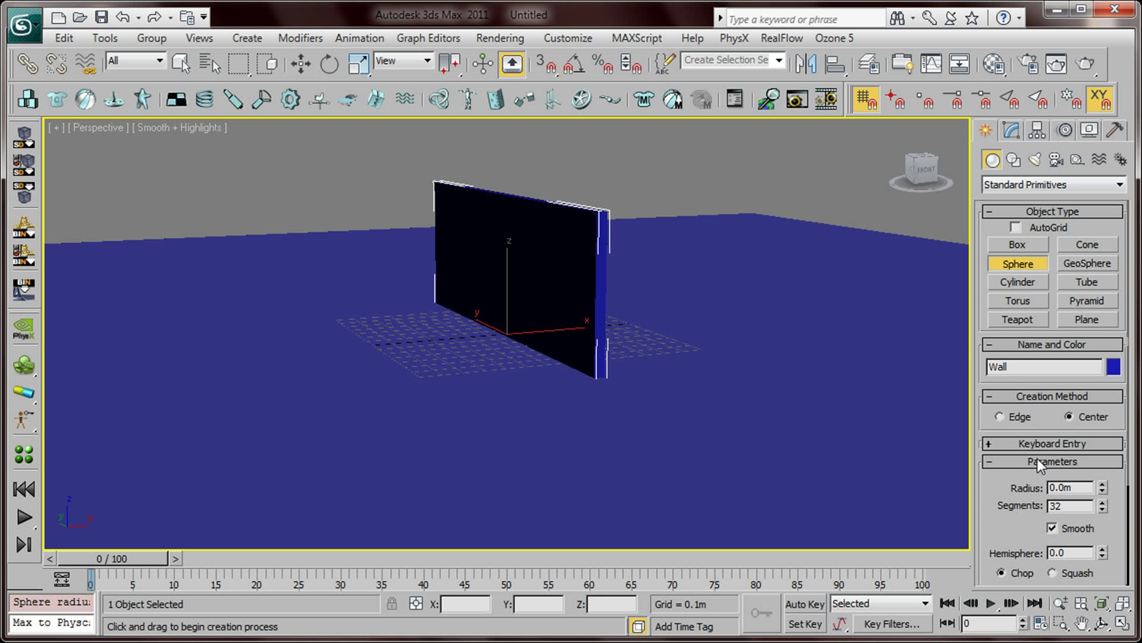
{"action": "left_click", "coordinate": [1040, 445]}
{"action": "double_click", "coordinate": [1050, 530]}
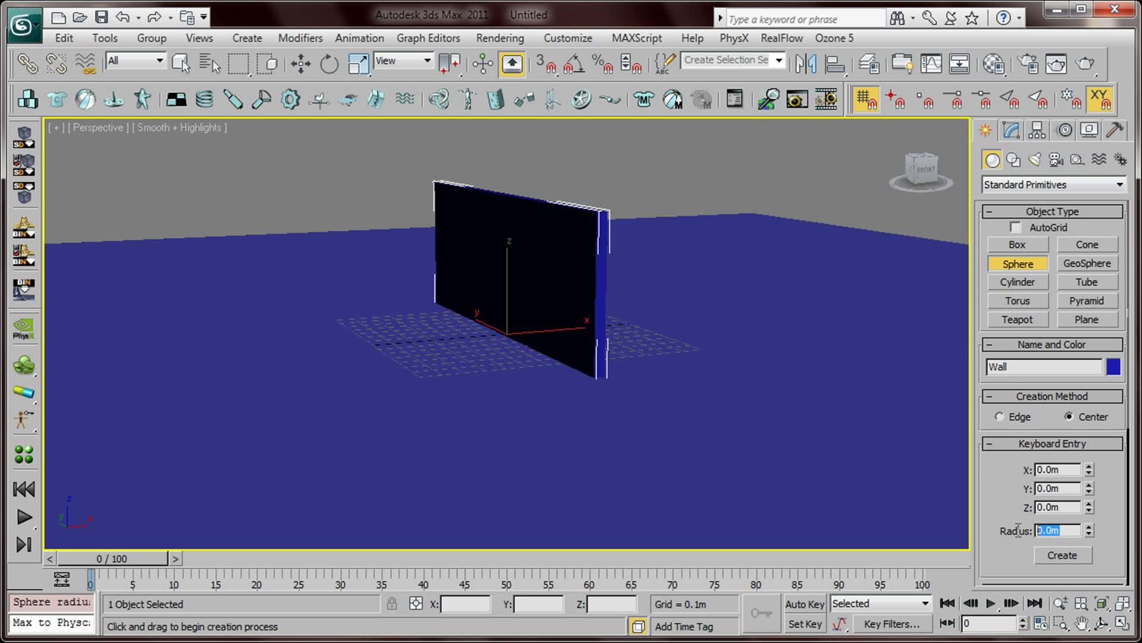
{"action": "type", "text": "0"}
{"action": "left_click", "coordinate": [1071, 556]}
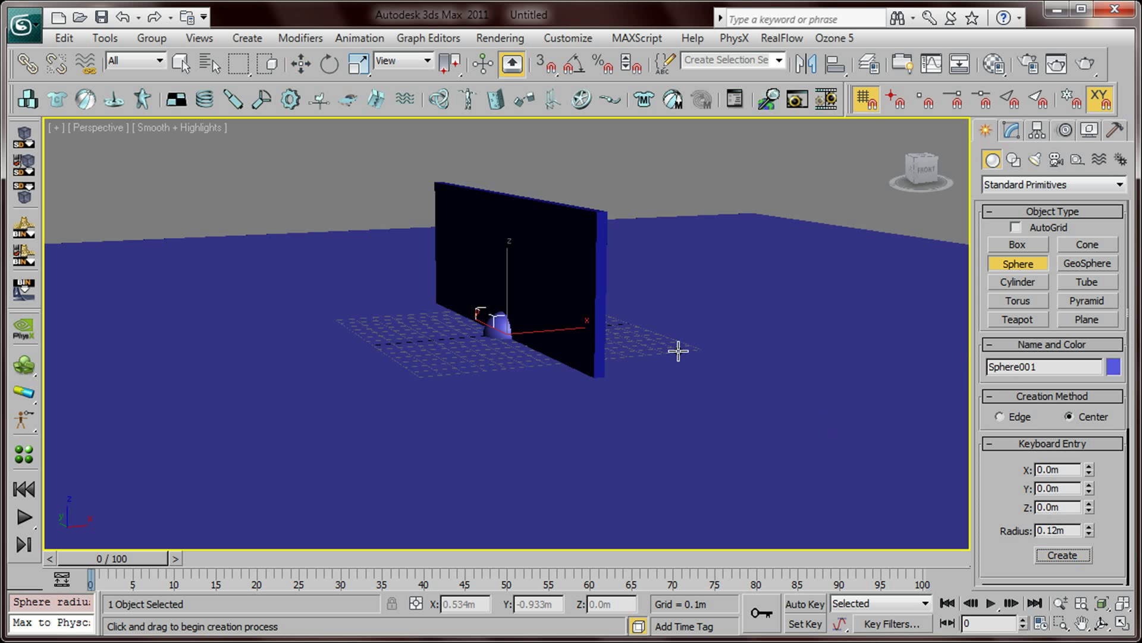
Raise the sphere above the floor beside the wall and name it 'Ball'
{"action": "key", "text": "w"}
{"action": "left_click_drag", "start_coordinate": [507, 273], "coordinate": [897, 224]}
{"action": "left_click", "coordinate": [1064, 367]}
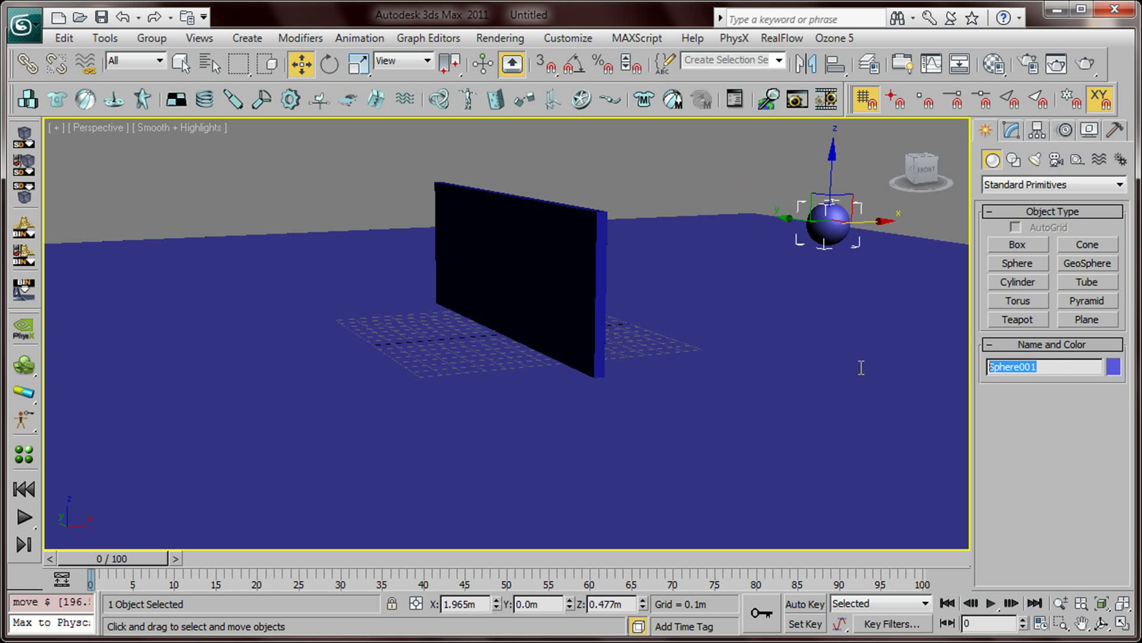
{"action": "type", "text": "Ball"}
{"action": "key", "text": "Return"}
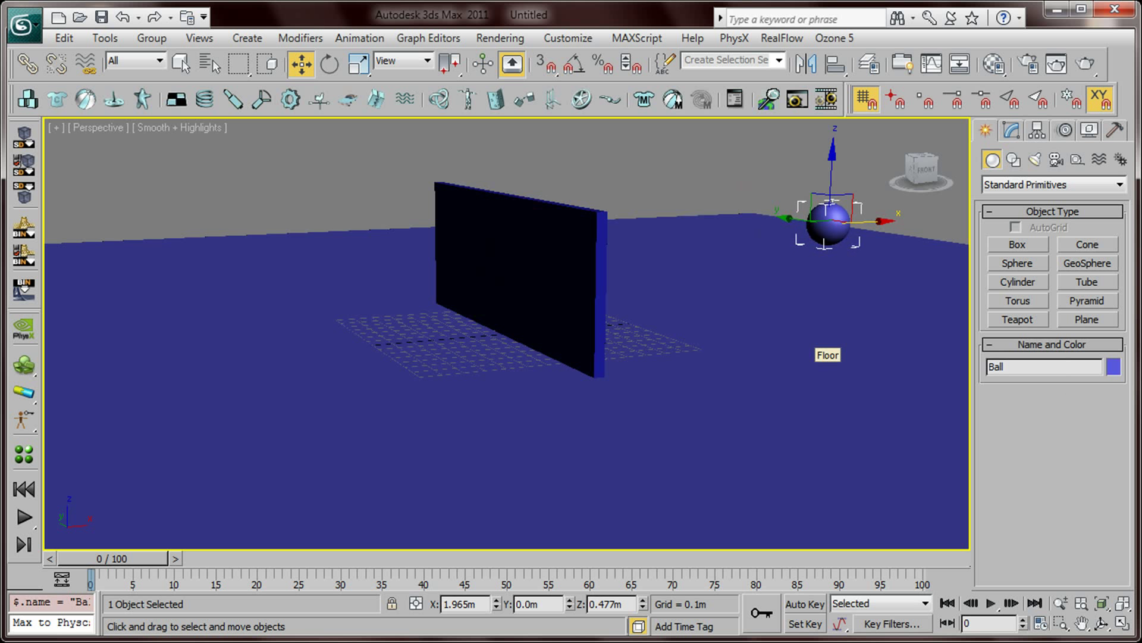
{"action": "left_click", "coordinate": [1102, 621]}
{"action": "left_click_drag", "start_coordinate": [784, 388], "coordinate": [578, 311]}
Create Camera001 from the perspective view with Ctrl+C, select Ball, and restore four viewports
{"action": "left_click", "coordinate": [301, 64]}
{"action": "left_click", "coordinate": [216, 176]}
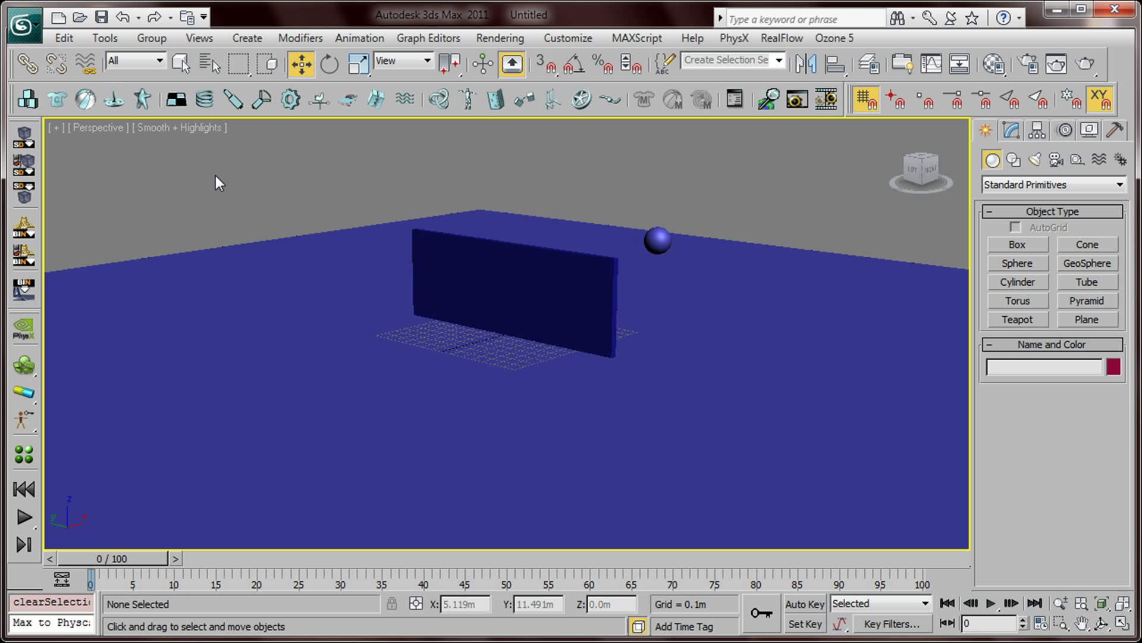
{"action": "key", "text": "ctrl+c"}
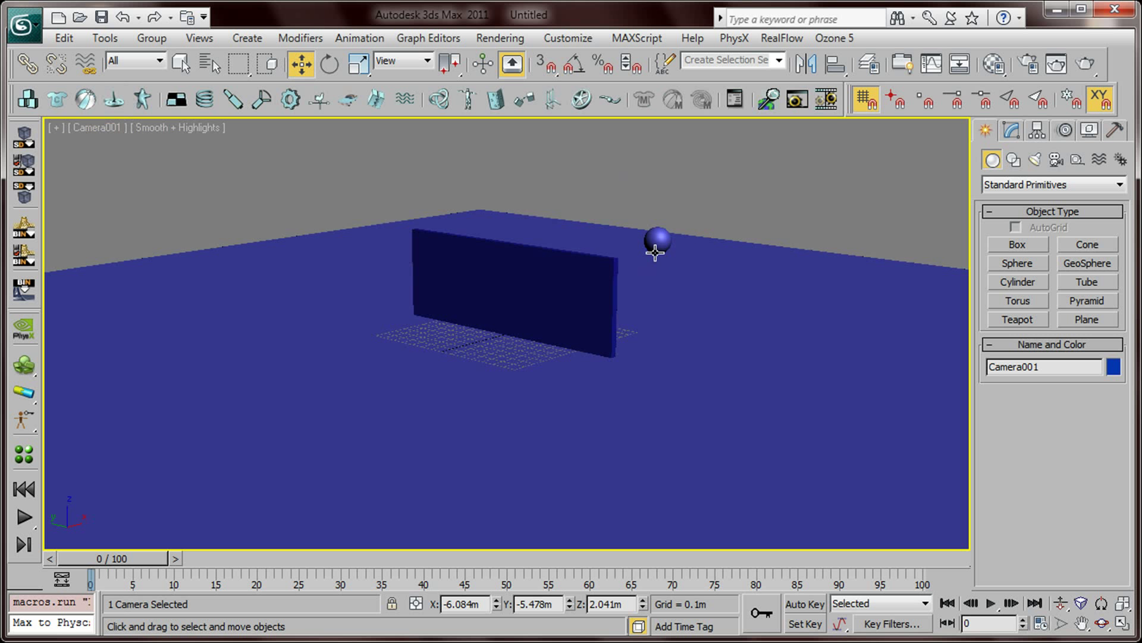
{"action": "left_click", "coordinate": [657, 244]}
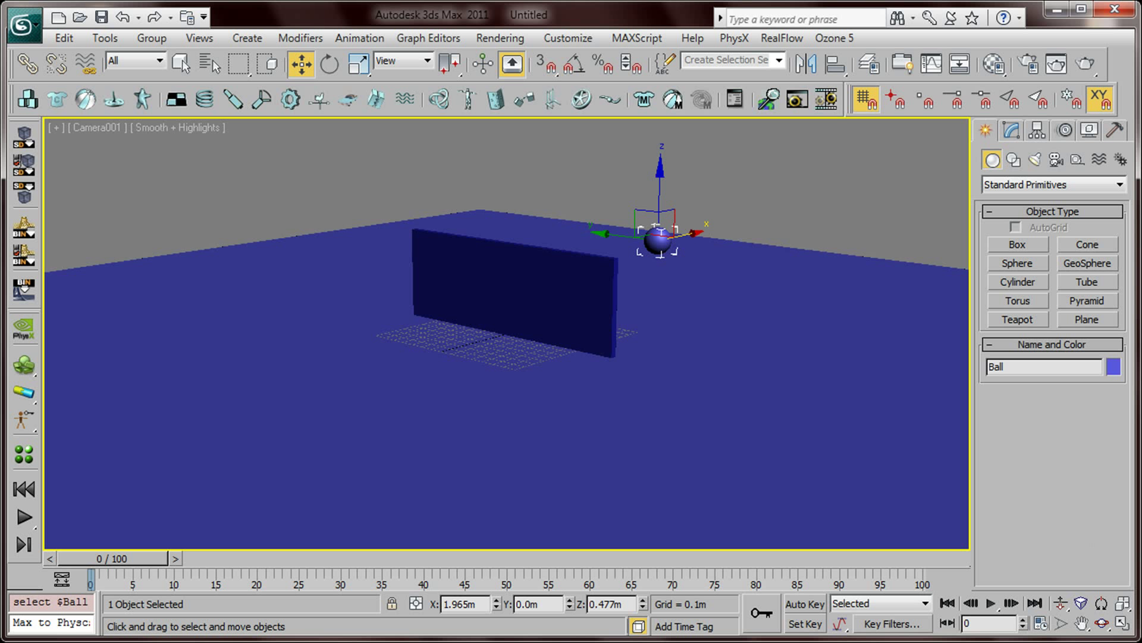
{"action": "left_click", "coordinate": [1121, 623]}
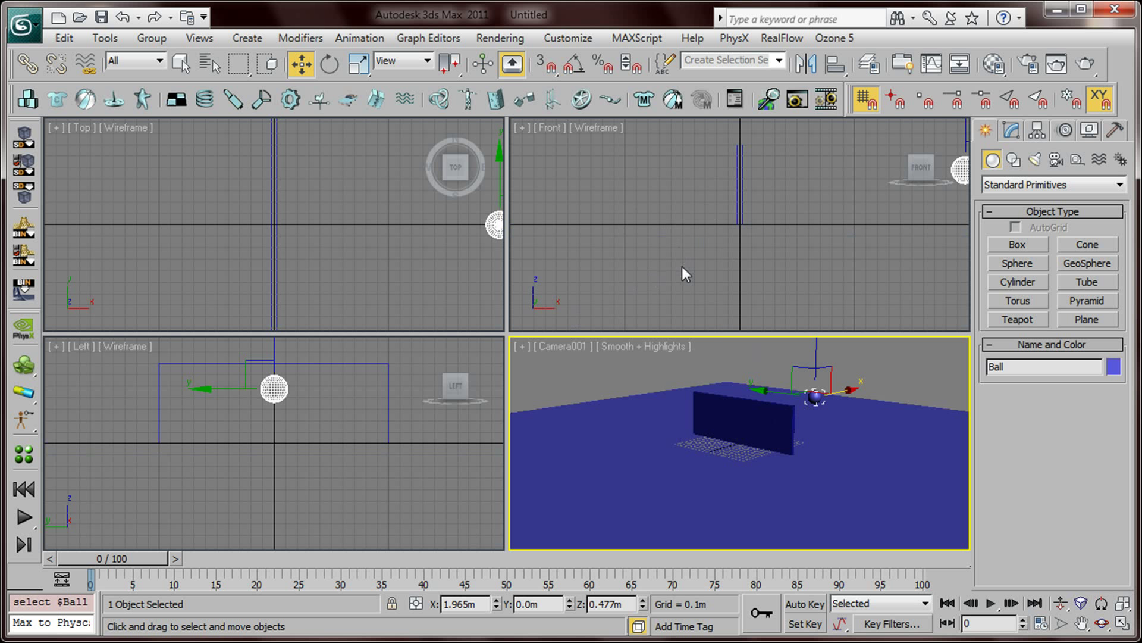
With Auto Key on, key Ball at frame 0 and move it left toward the wall in Front view
{"action": "left_click", "coordinate": [799, 604]}
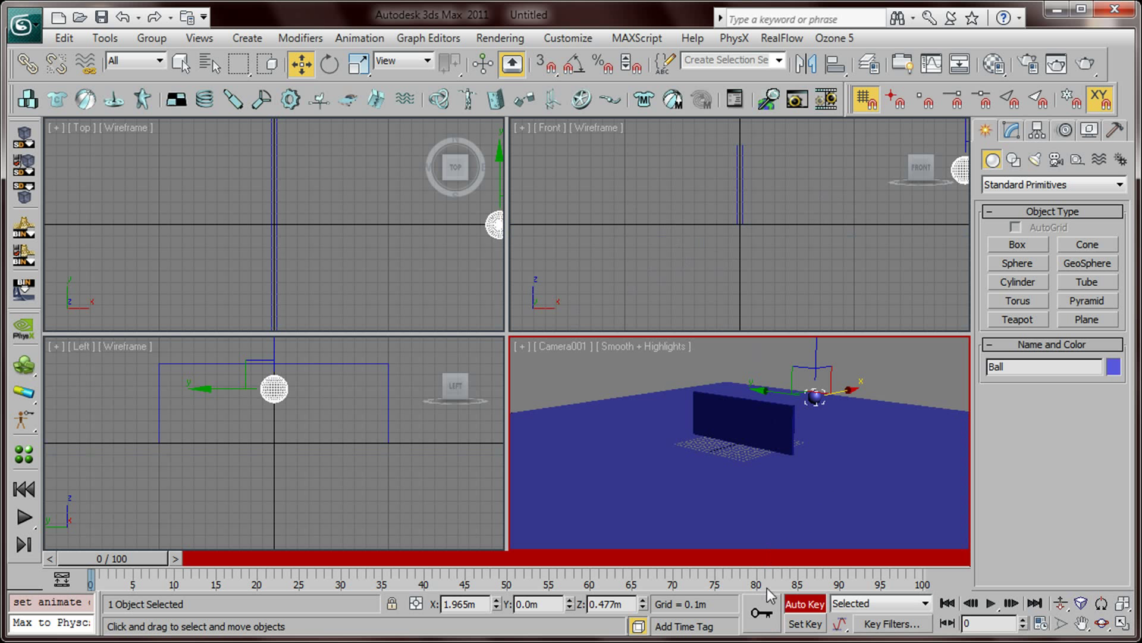
{"action": "left_click", "coordinate": [762, 619]}
{"action": "right_click", "coordinate": [702, 187]}
{"action": "left_click", "coordinate": [715, 305]}
{"action": "scroll", "coordinate": [716, 305], "scroll_direction": "down", "scroll_amount": 3}
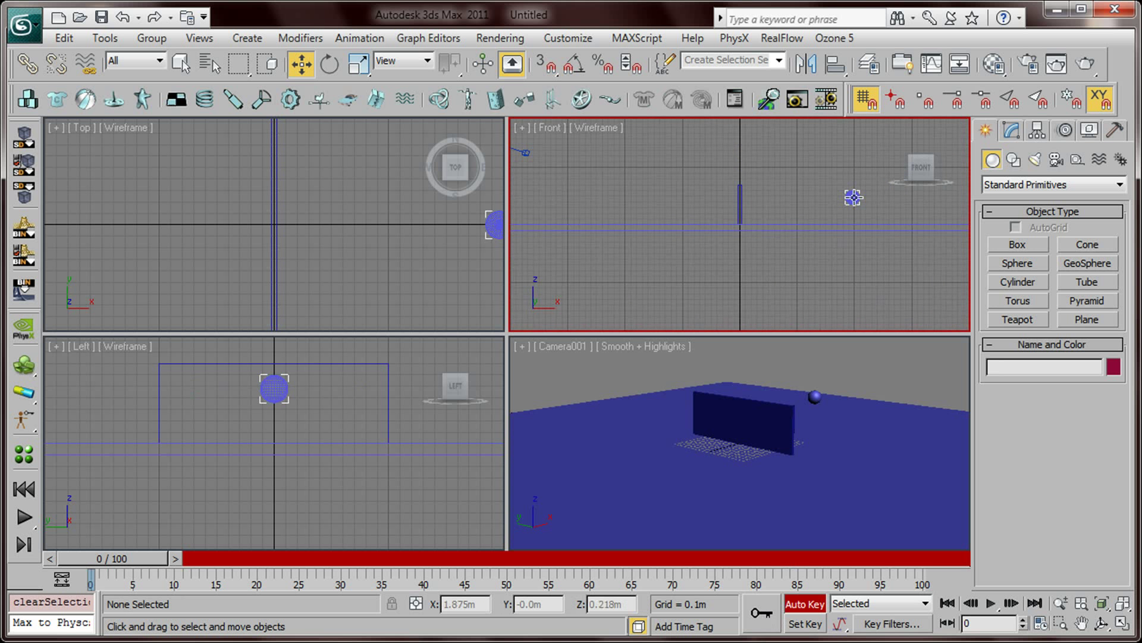
{"action": "left_click", "coordinate": [852, 197]}
{"action": "left_click_drag", "start_coordinate": [877, 196], "coordinate": [752, 195]}
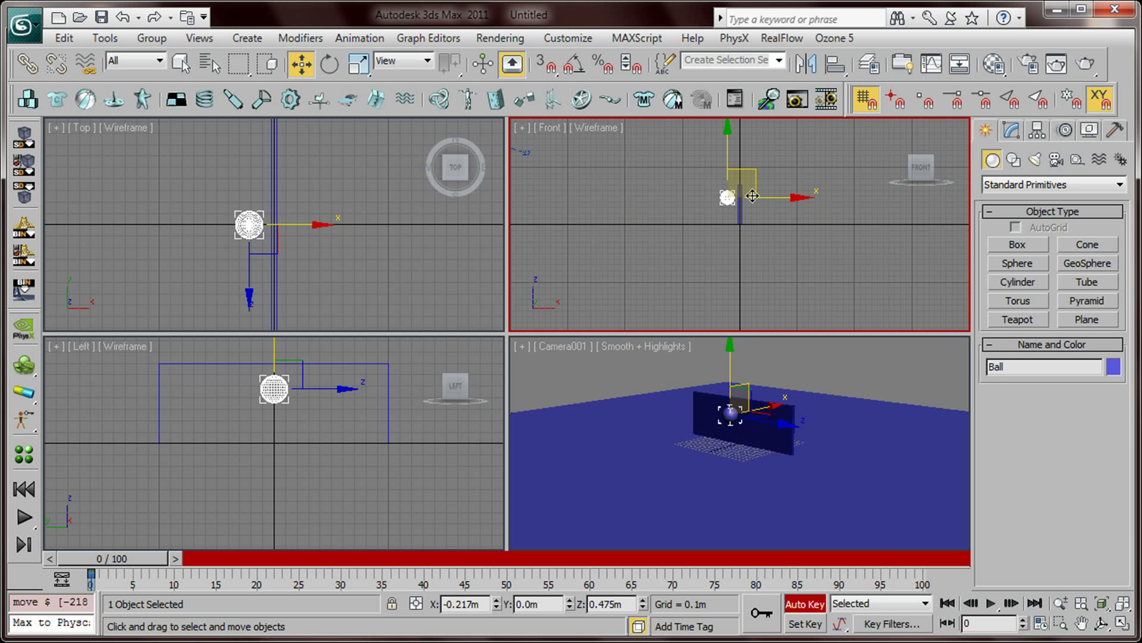
At a later frame, slide Ball further left in front of the wall, then turn off Auto Key
{"action": "left_click_drag", "start_coordinate": [136, 562], "coordinate": [296, 555]}
{"action": "key", "text": "w"}
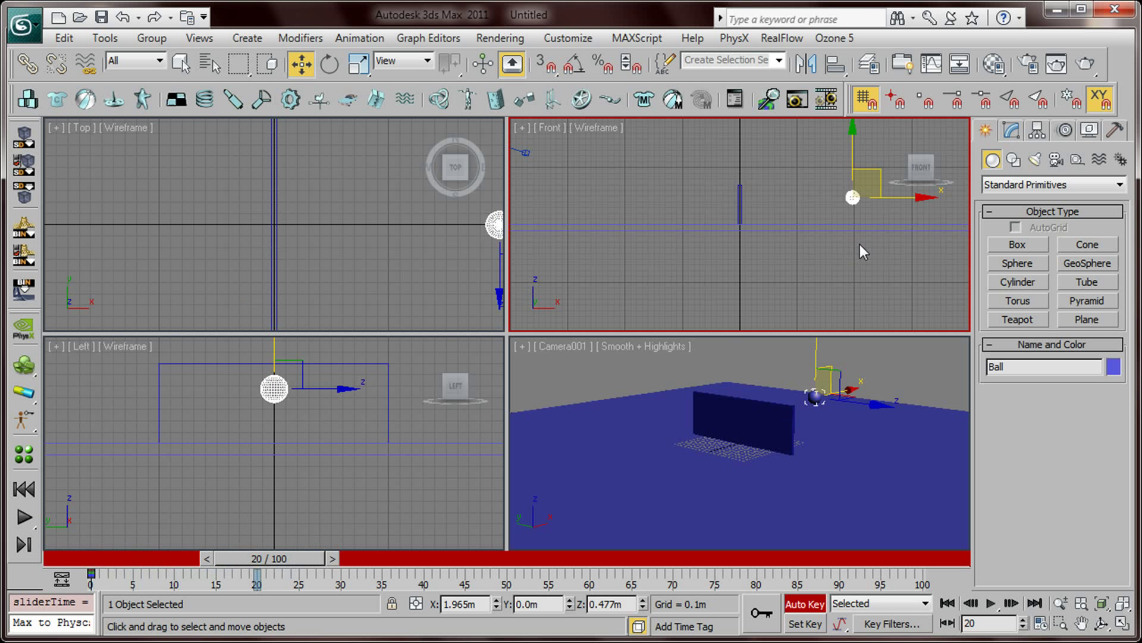
{"action": "left_click_drag", "start_coordinate": [886, 196], "coordinate": [771, 195]}
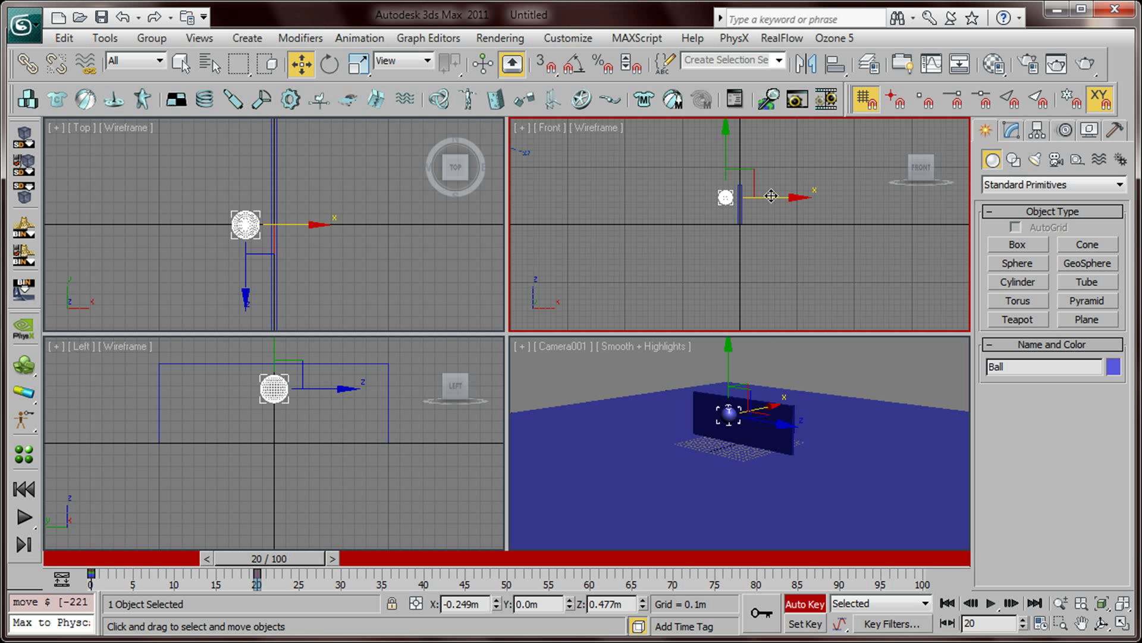
{"action": "left_click", "coordinate": [805, 604]}
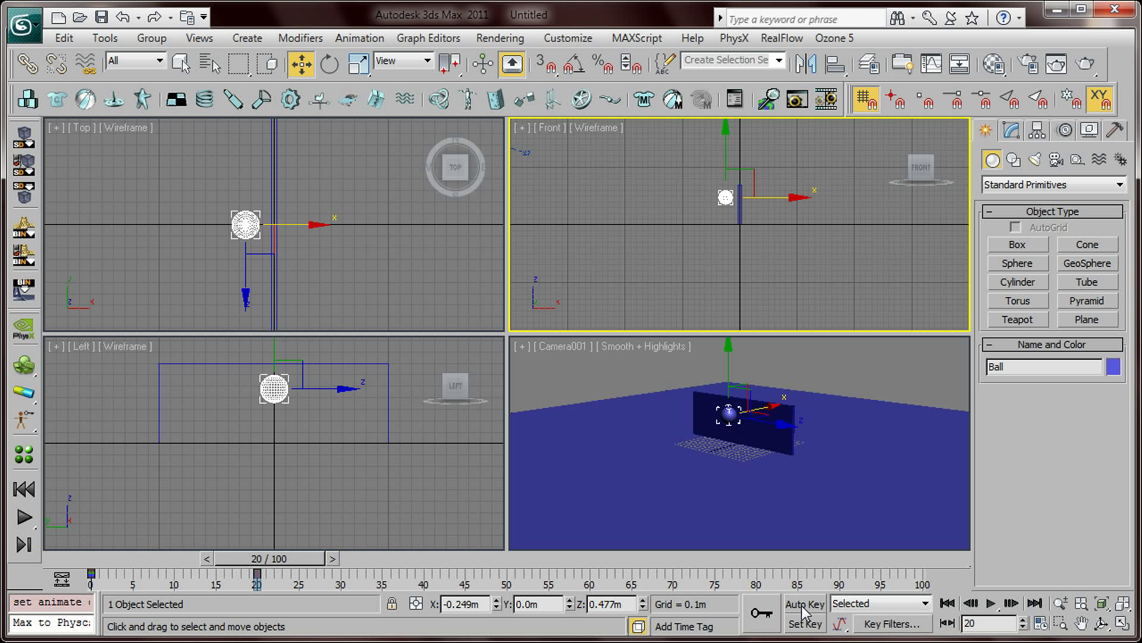
Save the scene over rayfire test.max, confirming the replacement, and deselect the ball
{"action": "left_click", "coordinate": [23, 24]}
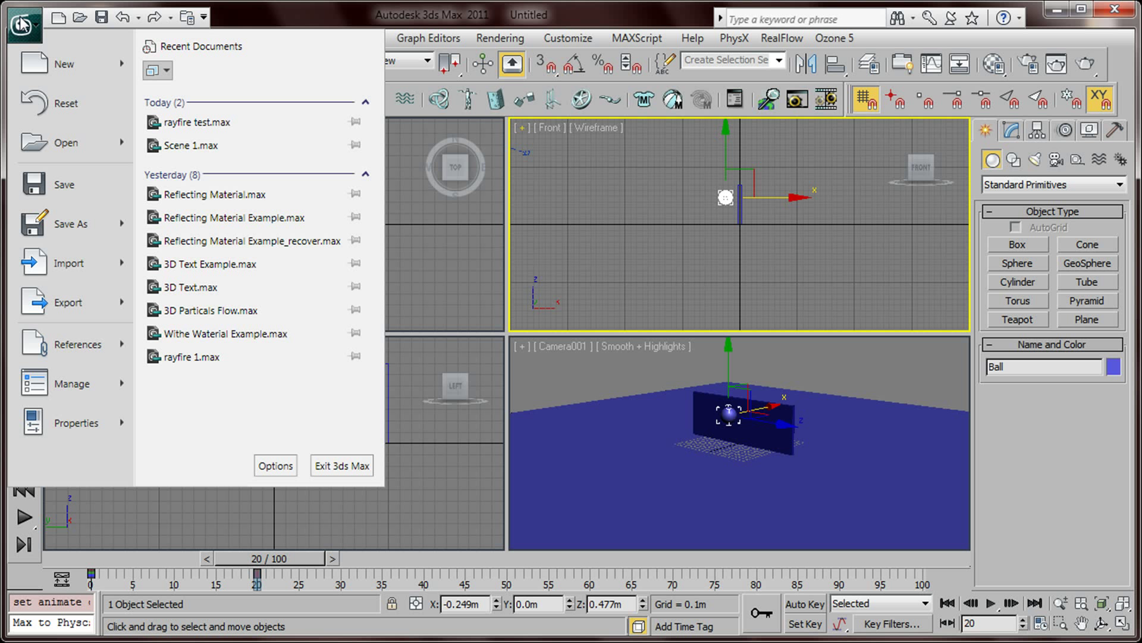
{"action": "left_click", "coordinate": [77, 194]}
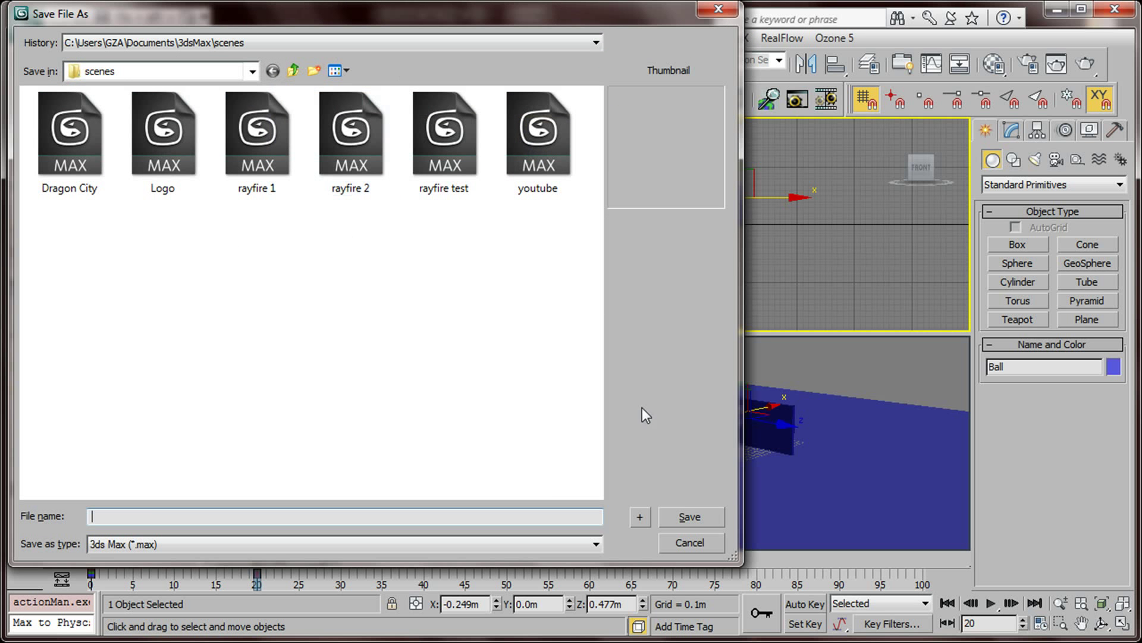
{"action": "double_click", "coordinate": [461, 166]}
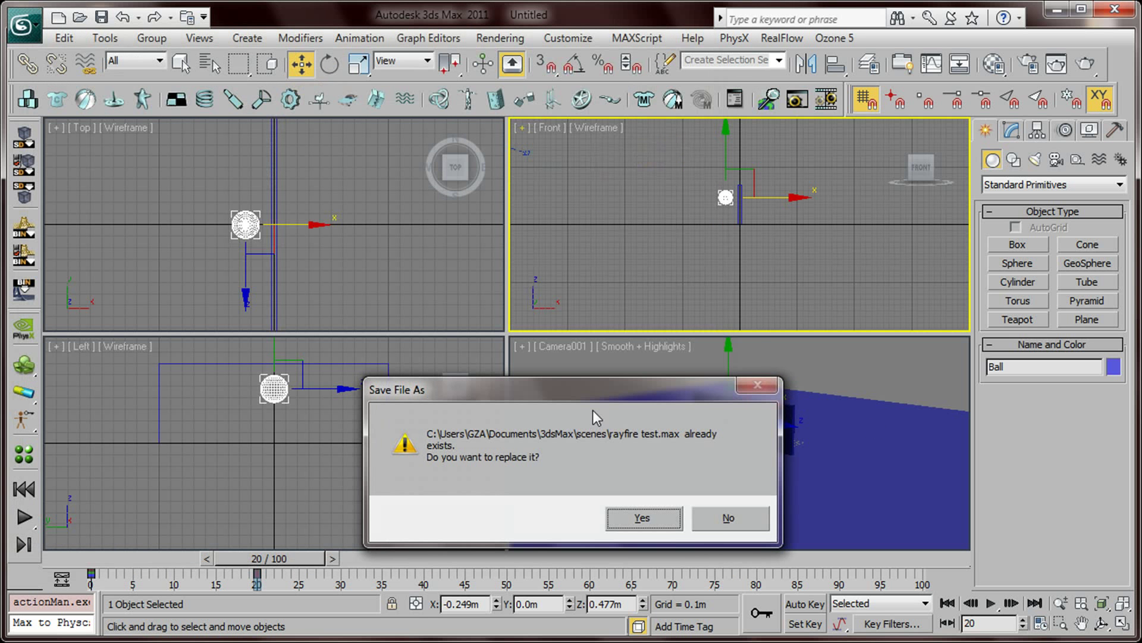
{"action": "left_click", "coordinate": [645, 519]}
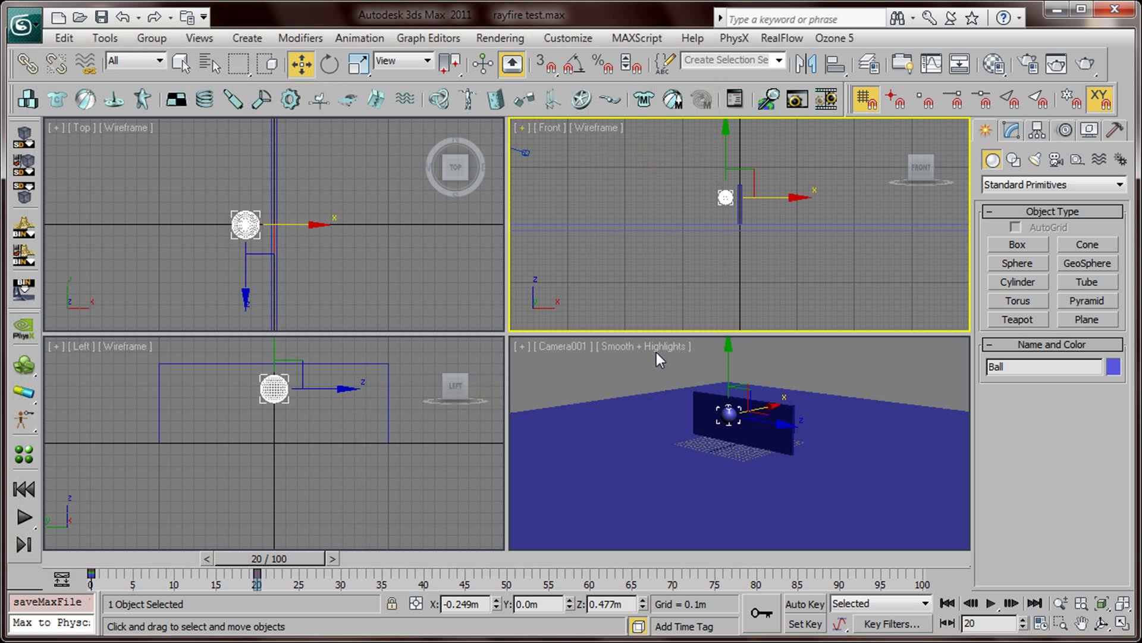
{"action": "left_click", "coordinate": [628, 313]}
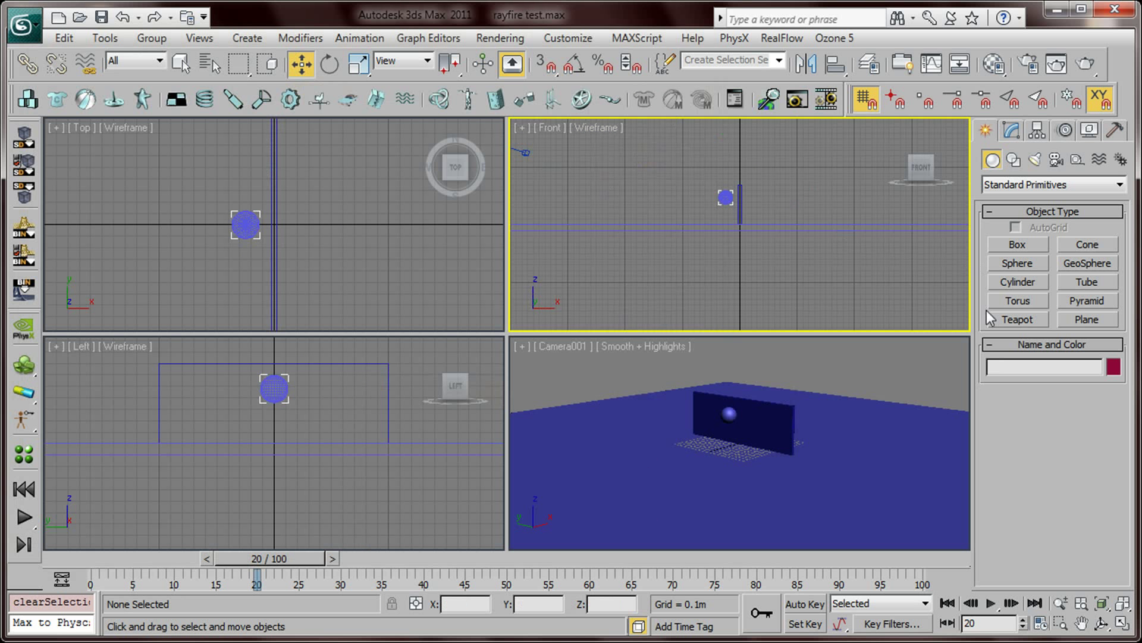
Open the RayFire Floater from the Create panel's RayFire category and show its Objects lists
{"action": "left_click", "coordinate": [1024, 185]}
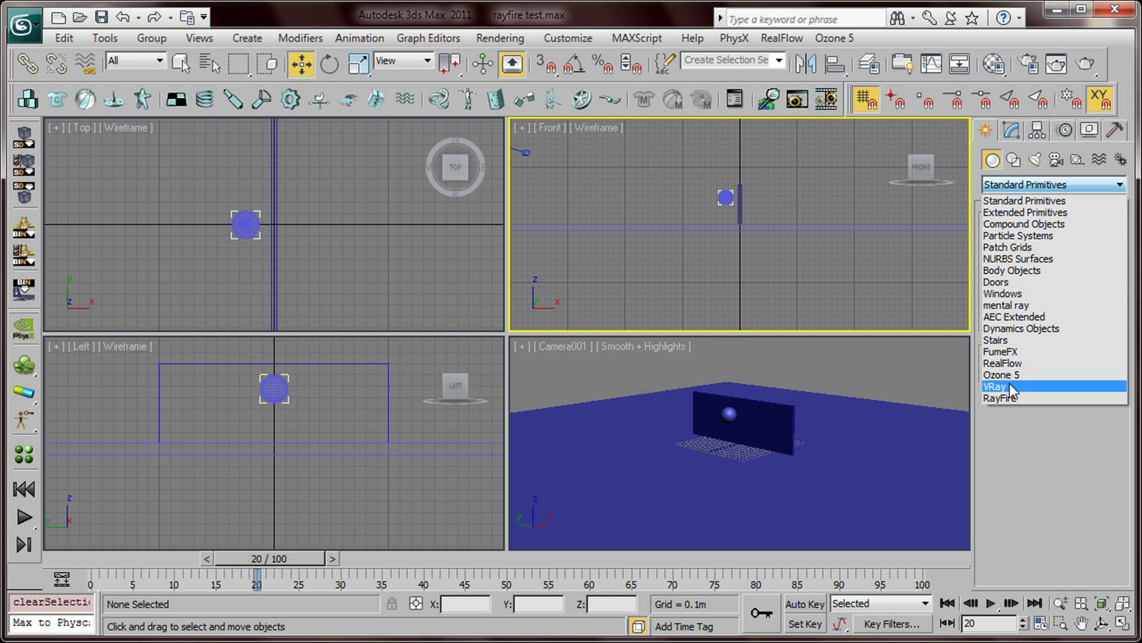
{"action": "left_click", "coordinate": [1011, 397]}
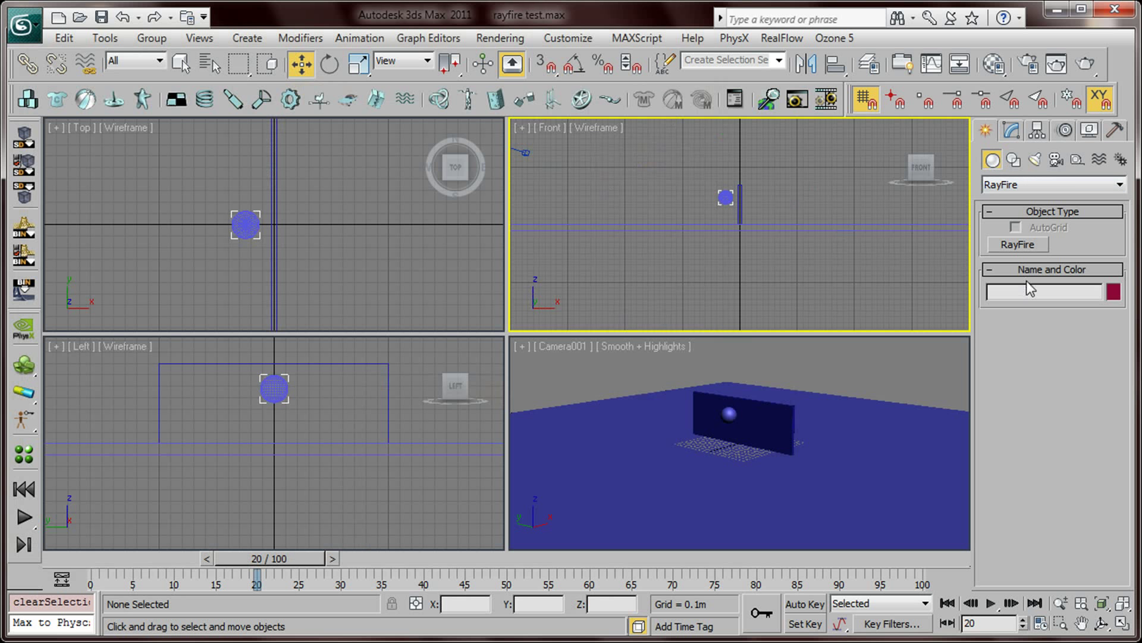
{"action": "left_click", "coordinate": [1026, 244]}
{"action": "left_click", "coordinate": [1053, 348]}
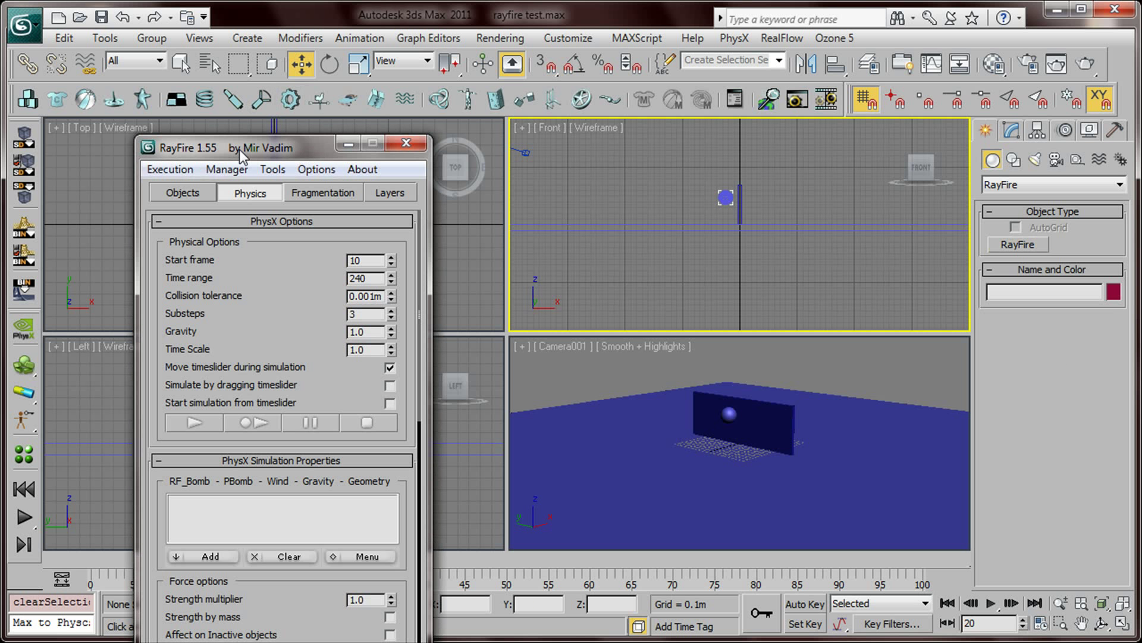
{"action": "left_click_drag", "start_coordinate": [240, 149], "coordinate": [236, 45]}
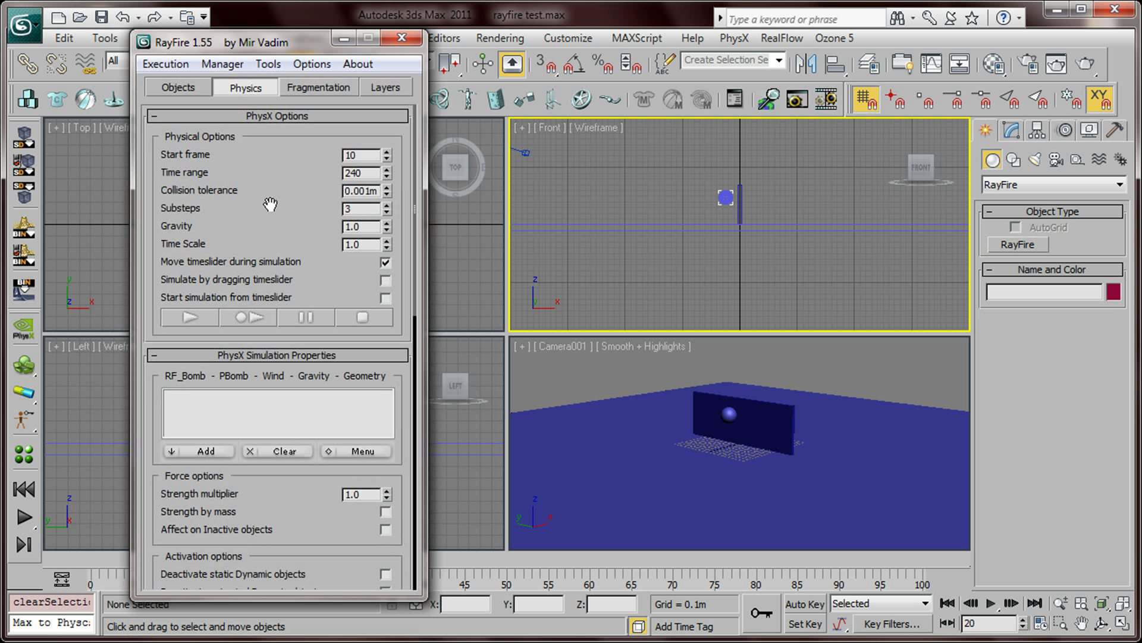
{"action": "left_click", "coordinate": [166, 87]}
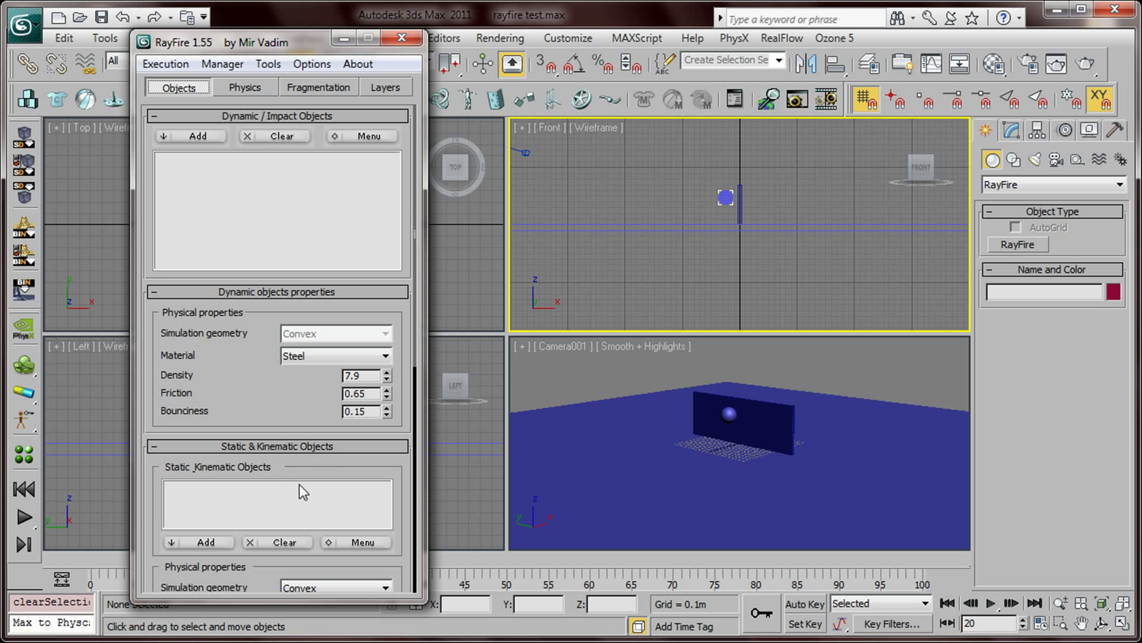
Add Floor as a Static object and Wall and Ball as Dynamic/Impact objects
{"action": "left_click", "coordinate": [610, 510]}
{"action": "left_click", "coordinate": [205, 542]}
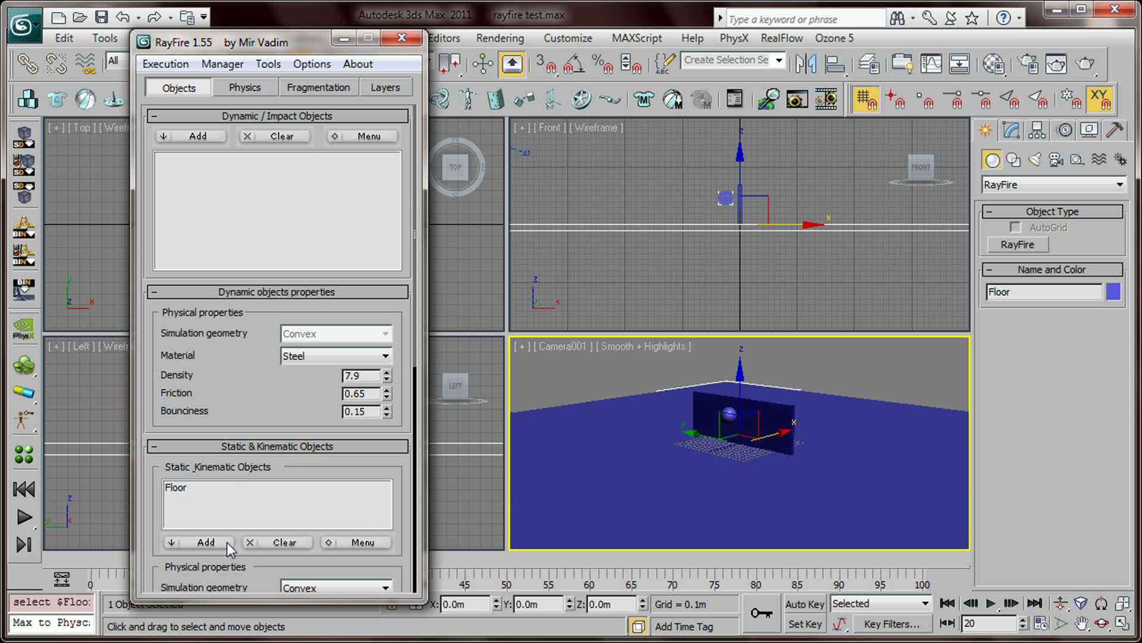
{"action": "left_click", "coordinate": [723, 440]}
{"action": "left_click", "coordinate": [729, 415], "text": "ctrl"}
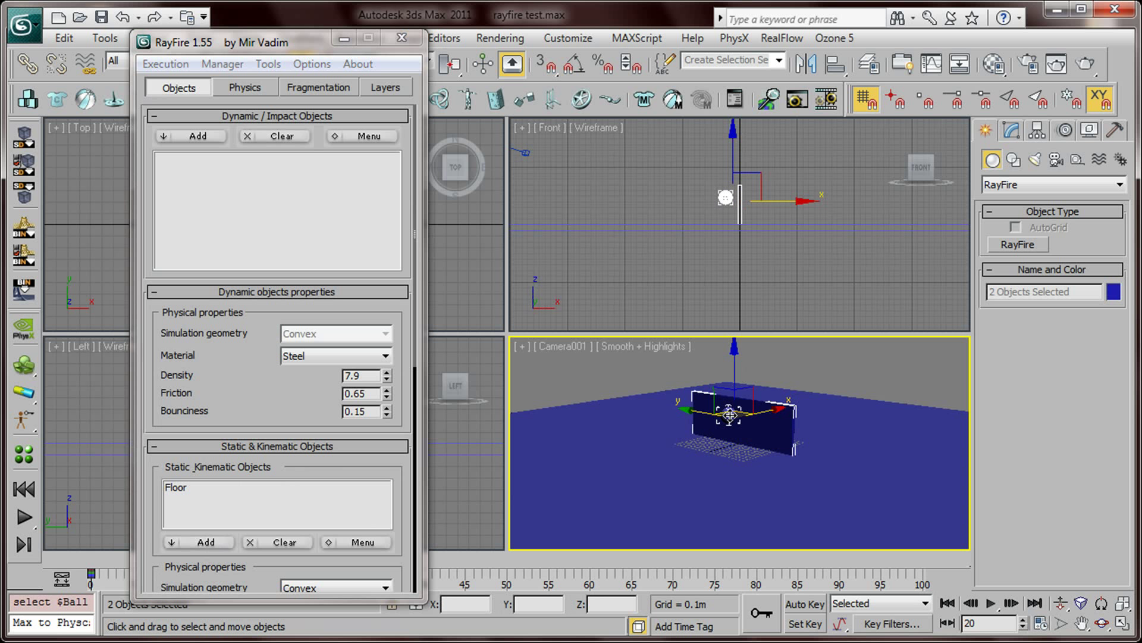
{"action": "left_click", "coordinate": [202, 135]}
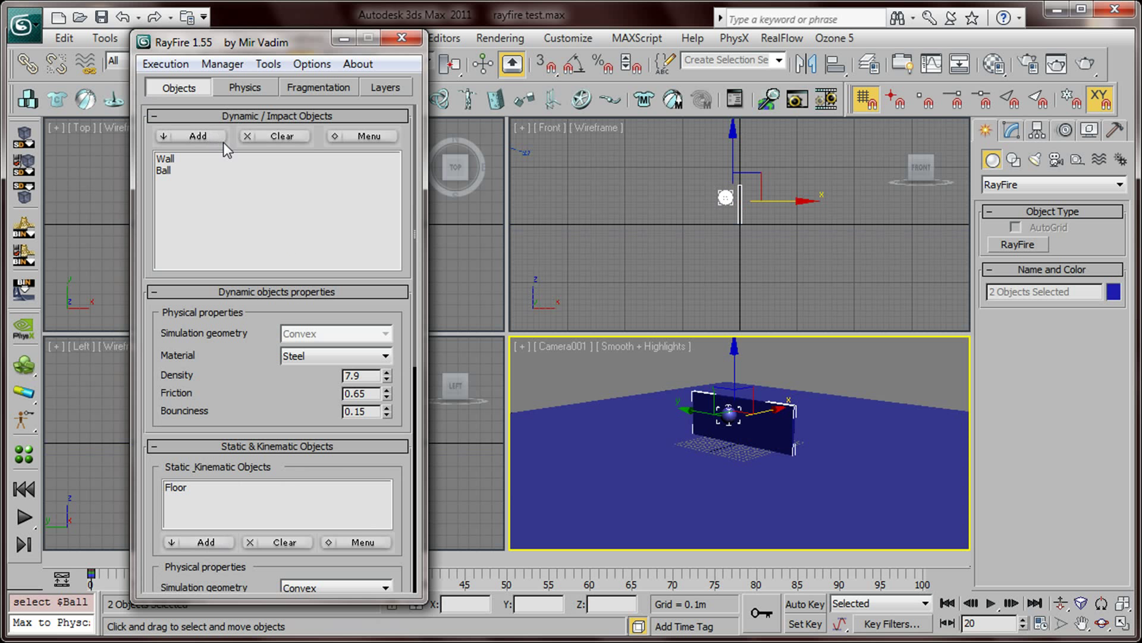
{"action": "left_click", "coordinate": [224, 171]}
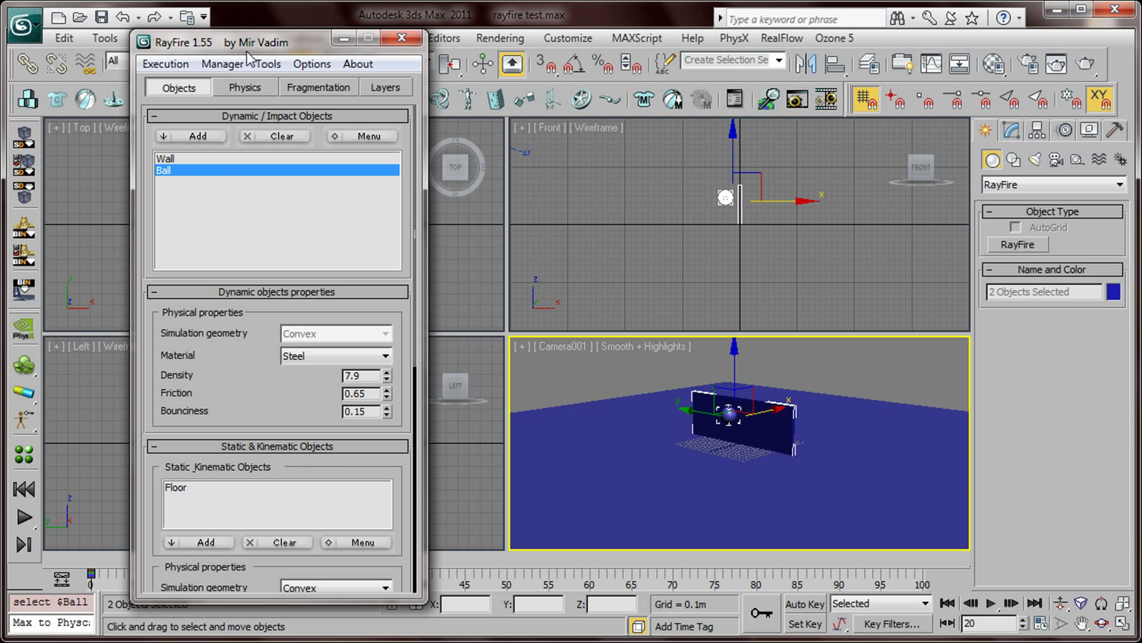
{"action": "left_click", "coordinate": [238, 88]}
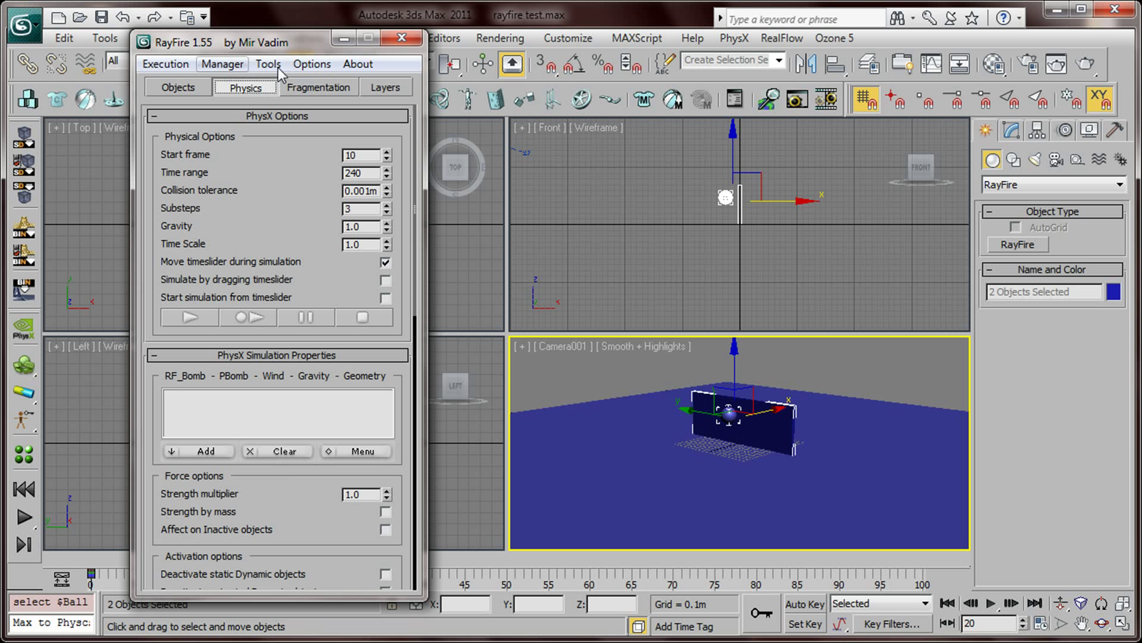
Turn on custom physical properties for Wall and set its material to Glass
{"action": "left_click", "coordinate": [314, 64]}
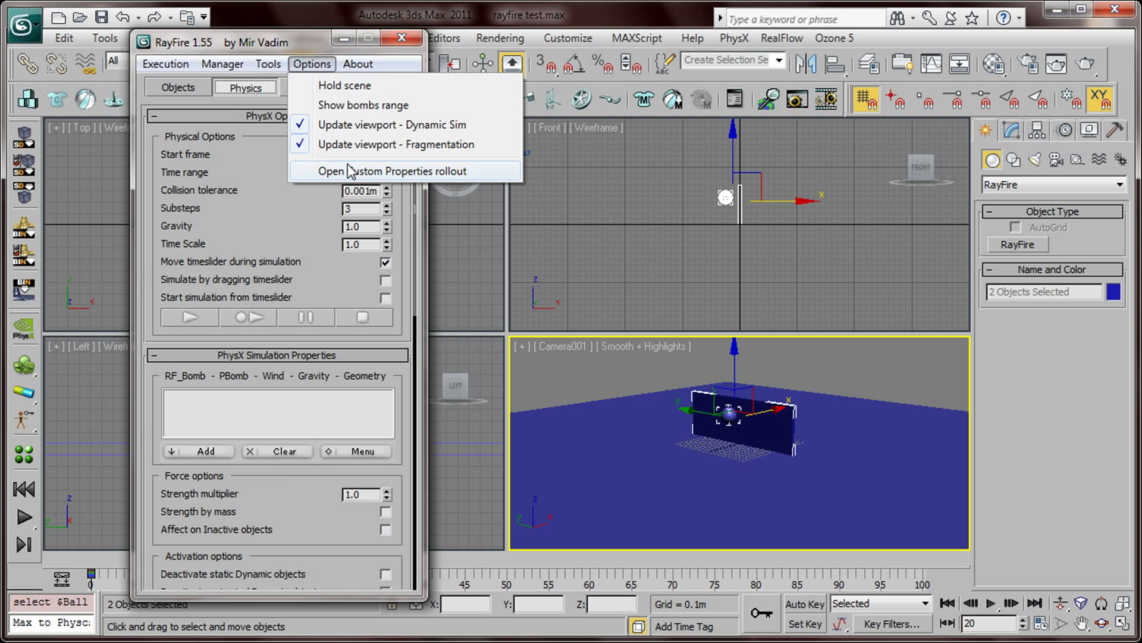
{"action": "left_click", "coordinate": [391, 173]}
{"action": "left_click", "coordinate": [760, 413]}
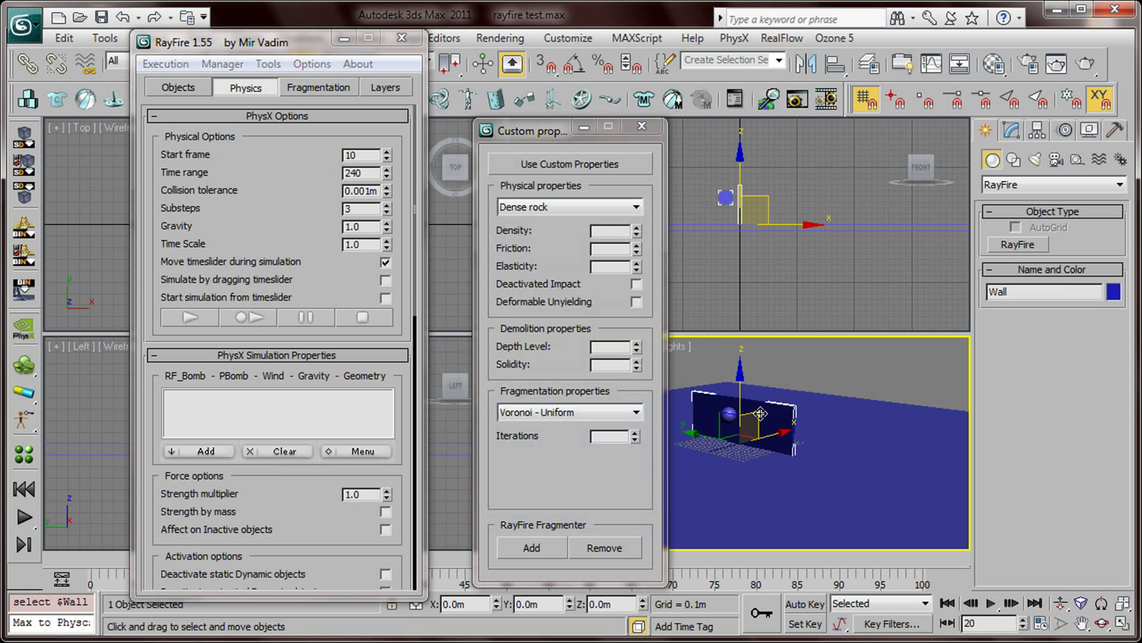
{"action": "left_click", "coordinate": [575, 168]}
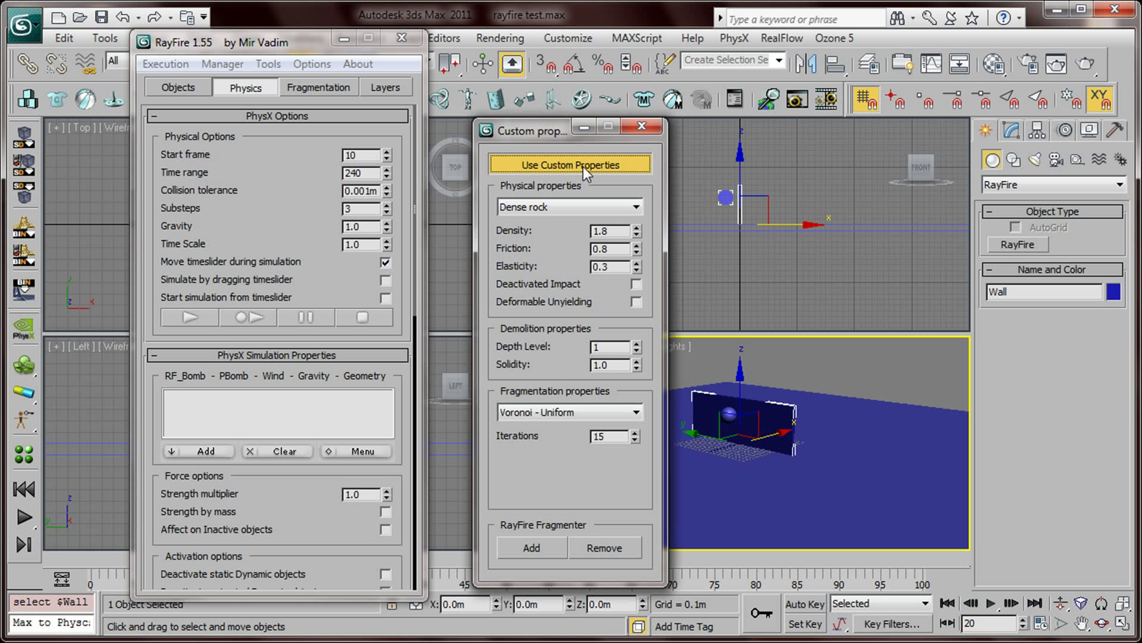
{"action": "left_click", "coordinate": [588, 206]}
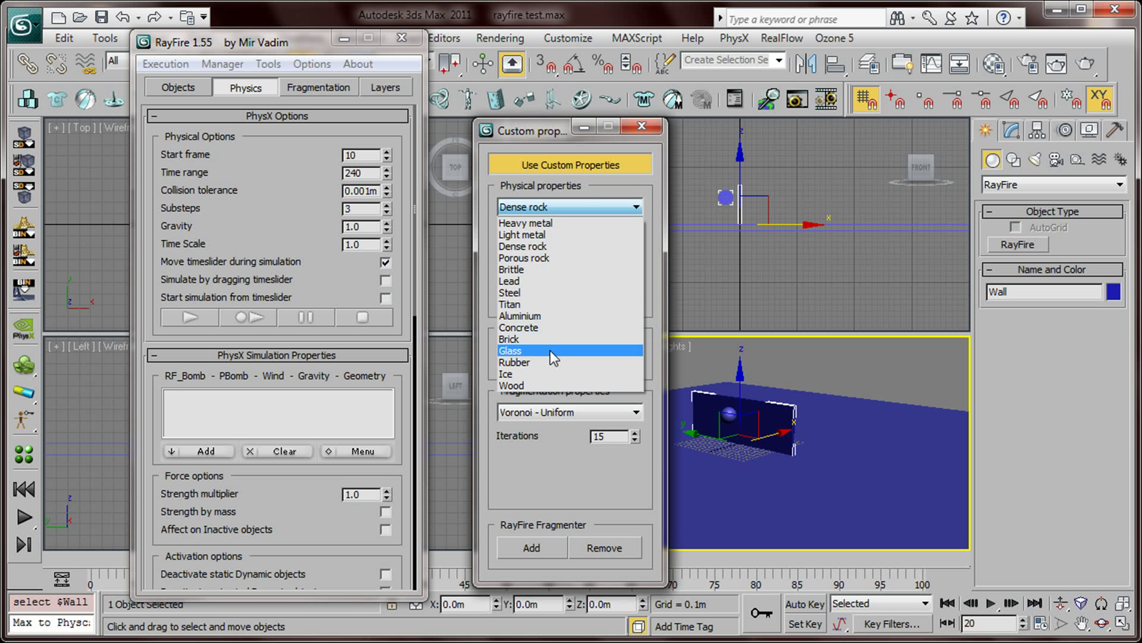
{"action": "left_click", "coordinate": [550, 350]}
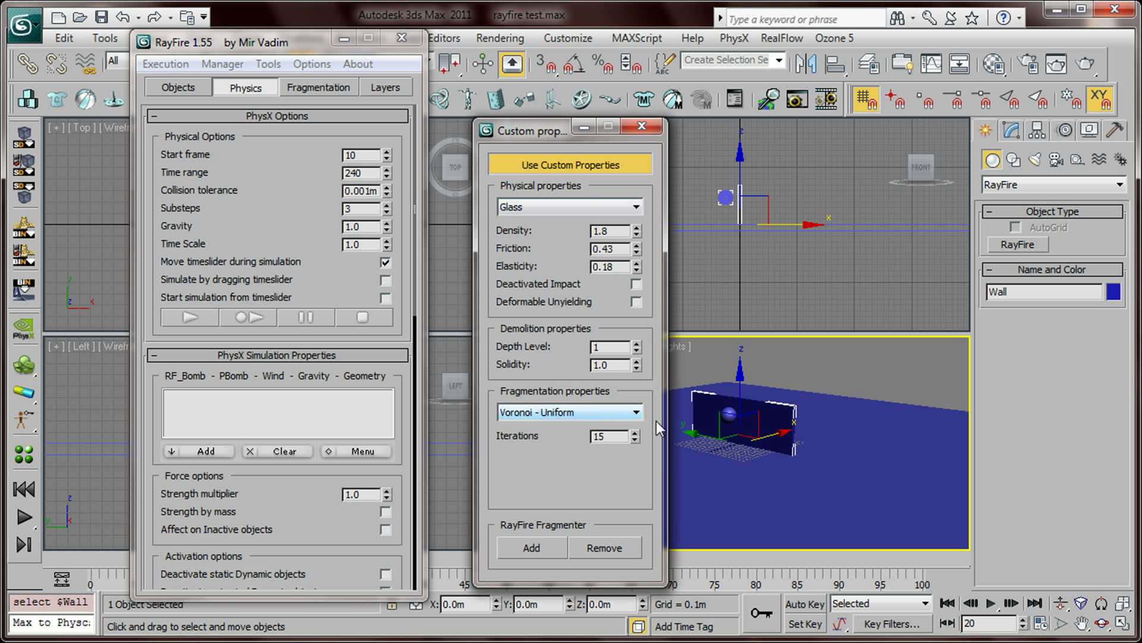
{"action": "type", "text": "0"}
Fragment the wall with 150-iteration Voronoi-Uniform and check the fragment edges
{"action": "left_click", "coordinate": [545, 544]}
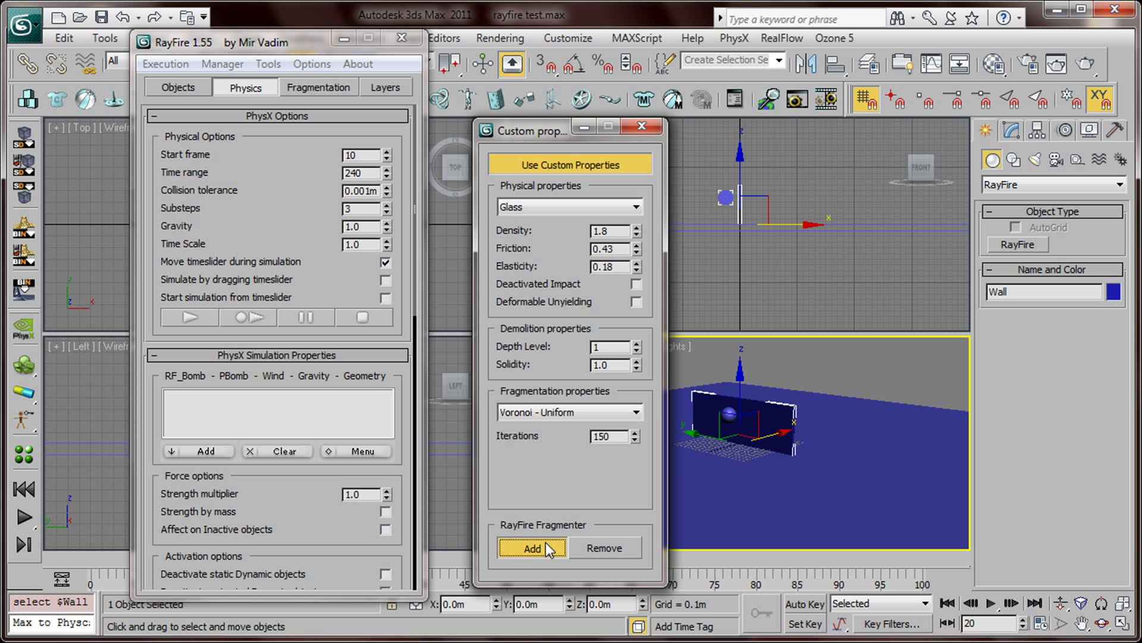
{"action": "right_click", "coordinate": [798, 465]}
{"action": "left_click", "coordinate": [798, 466]}
{"action": "key", "text": "F4"}
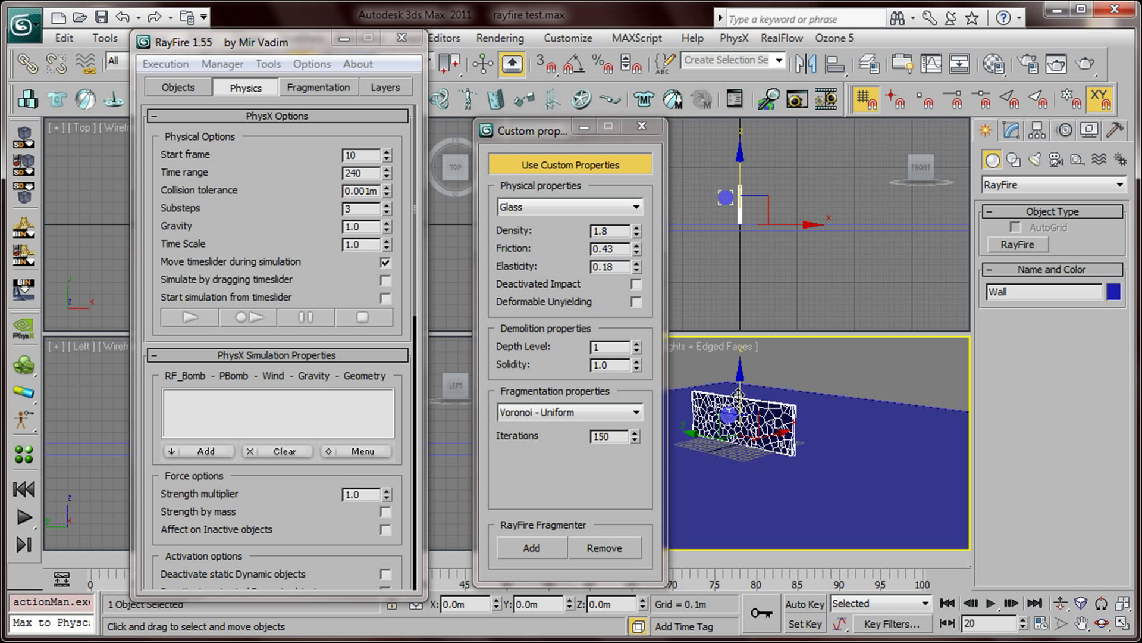
{"action": "key", "text": "F4"}
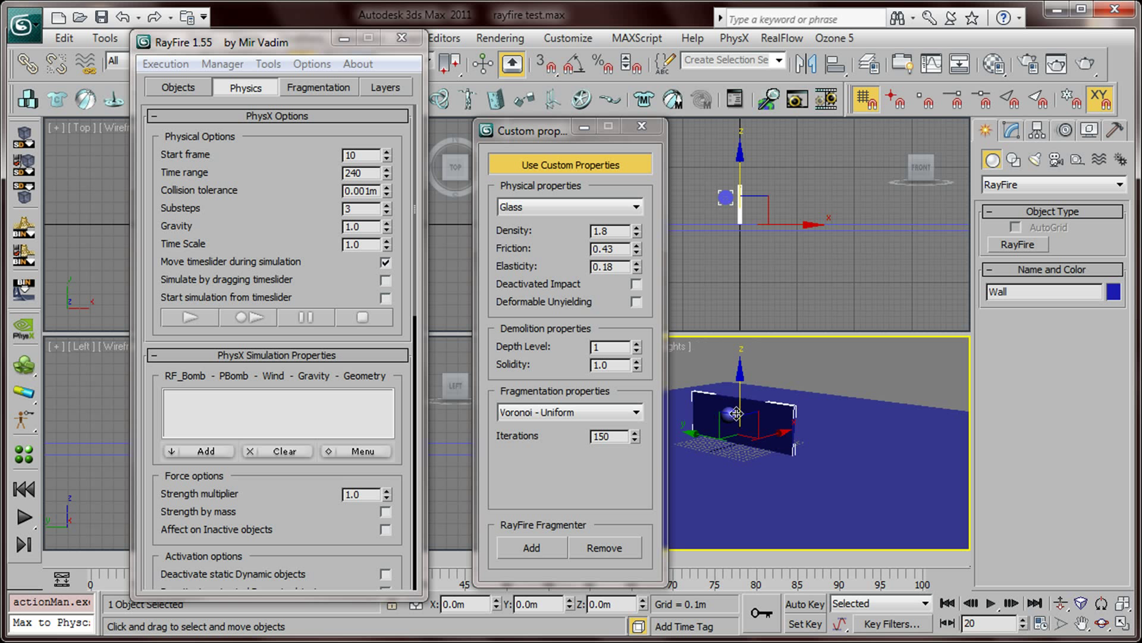
Set Ball's physical material to Steel (density 7.9, friction 0.65, elasticity 0.15)
{"action": "left_click", "coordinate": [731, 413]}
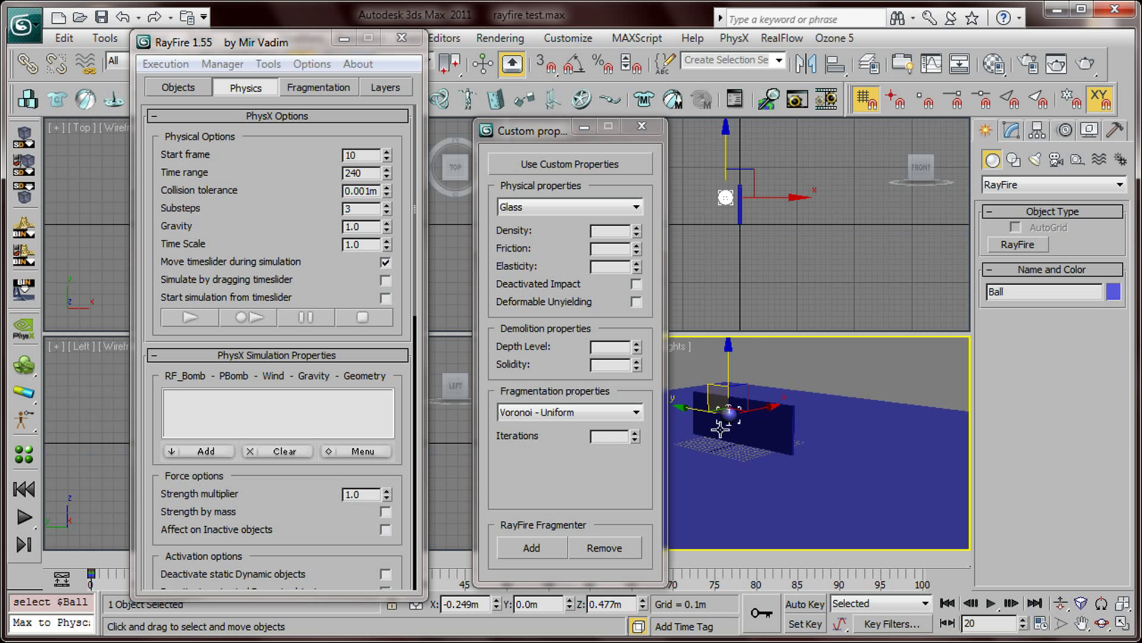
{"action": "left_click", "coordinate": [530, 204]}
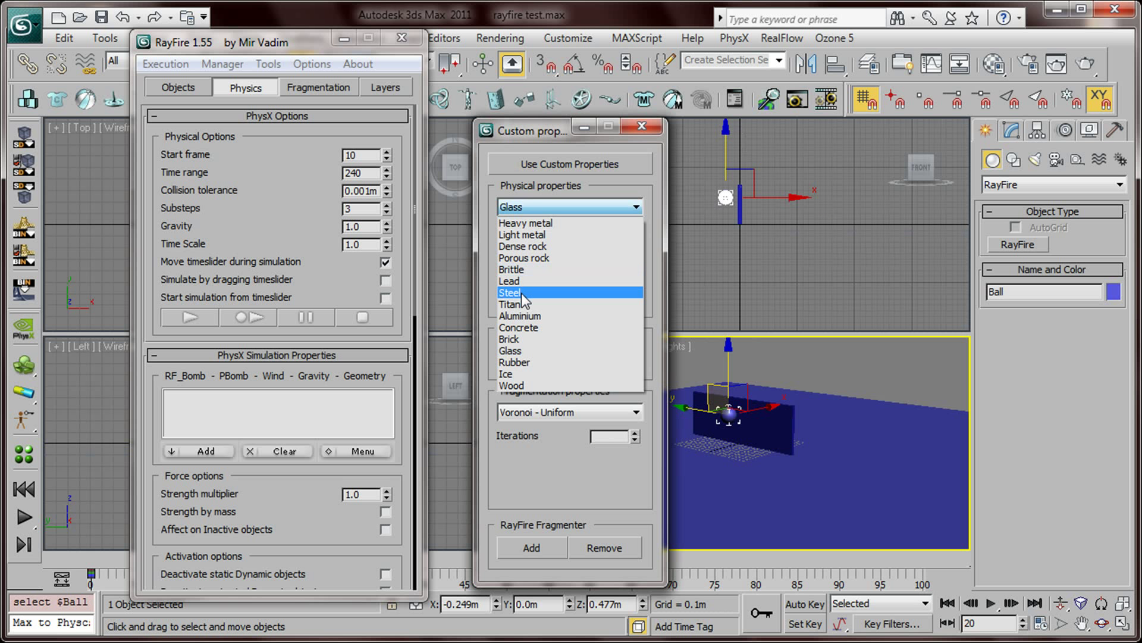
{"action": "left_click", "coordinate": [521, 293]}
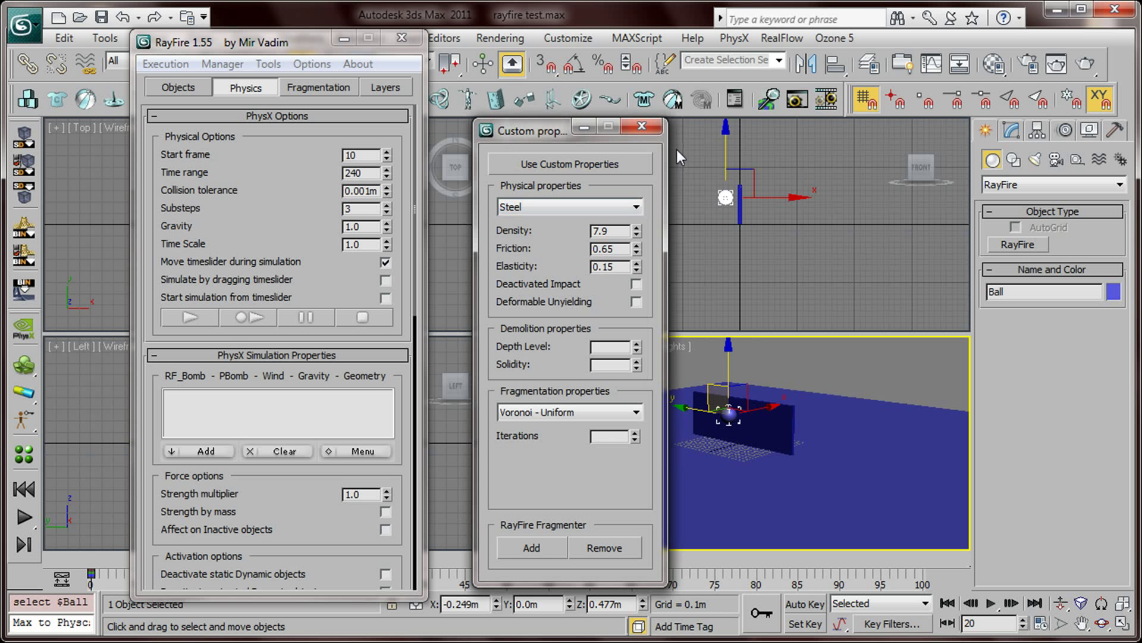
{"action": "left_click", "coordinate": [641, 129]}
Deselect everything, save the scene, and store its state with Edit > Hold
{"action": "left_click", "coordinate": [534, 176]}
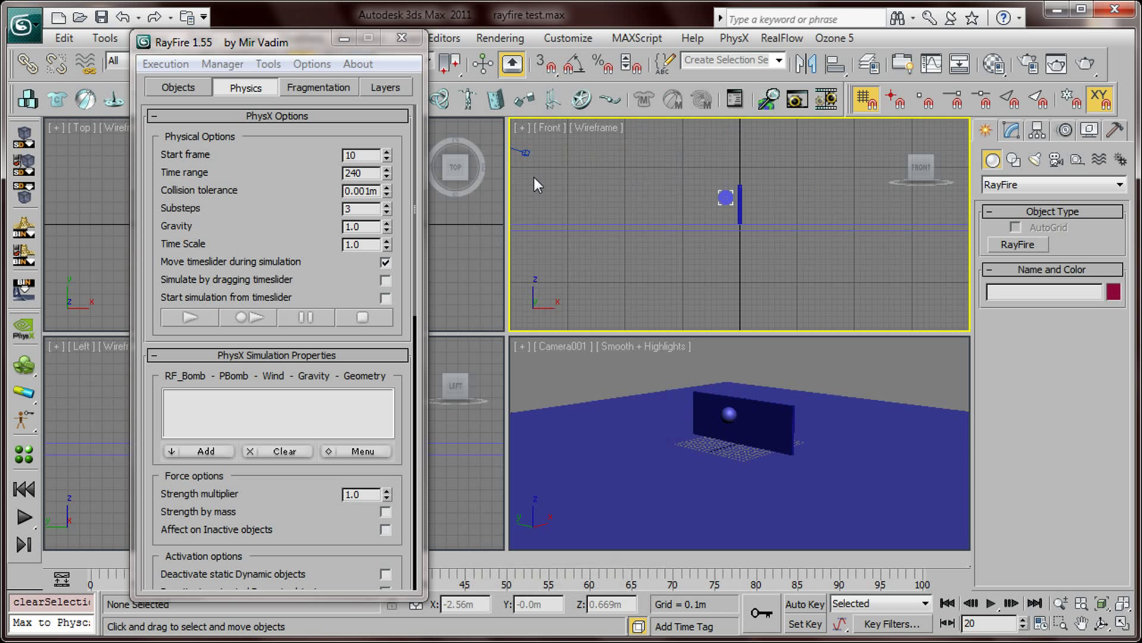
{"action": "left_click", "coordinate": [101, 18]}
{"action": "left_click", "coordinate": [64, 37]}
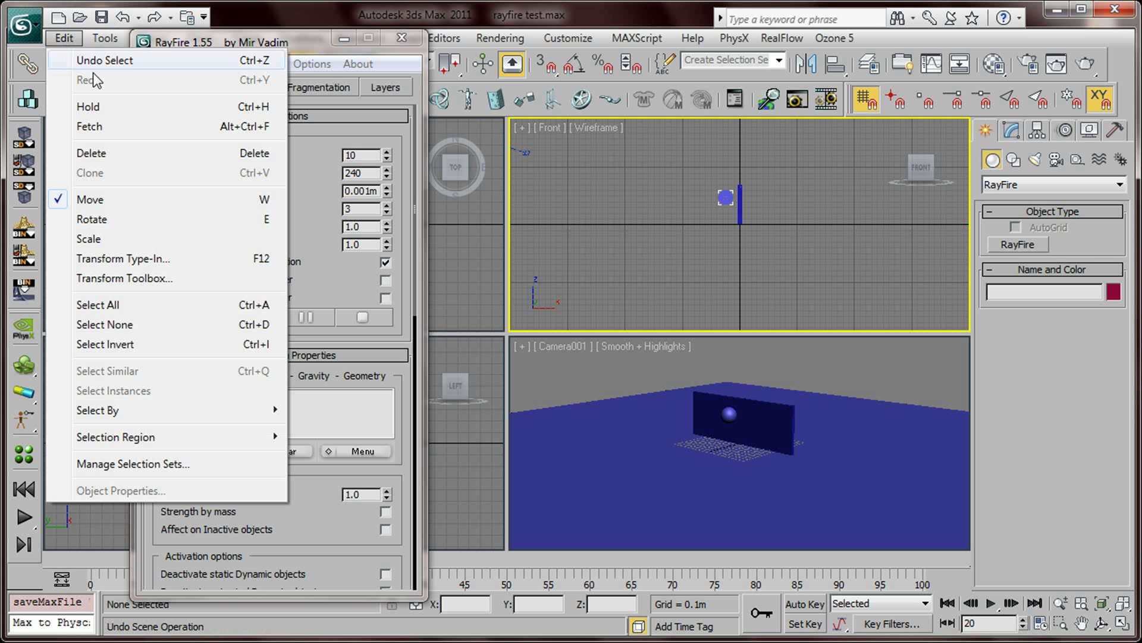
{"action": "left_click", "coordinate": [169, 108]}
{"action": "left_click", "coordinate": [105, 38]}
{"action": "left_click", "coordinate": [105, 107]}
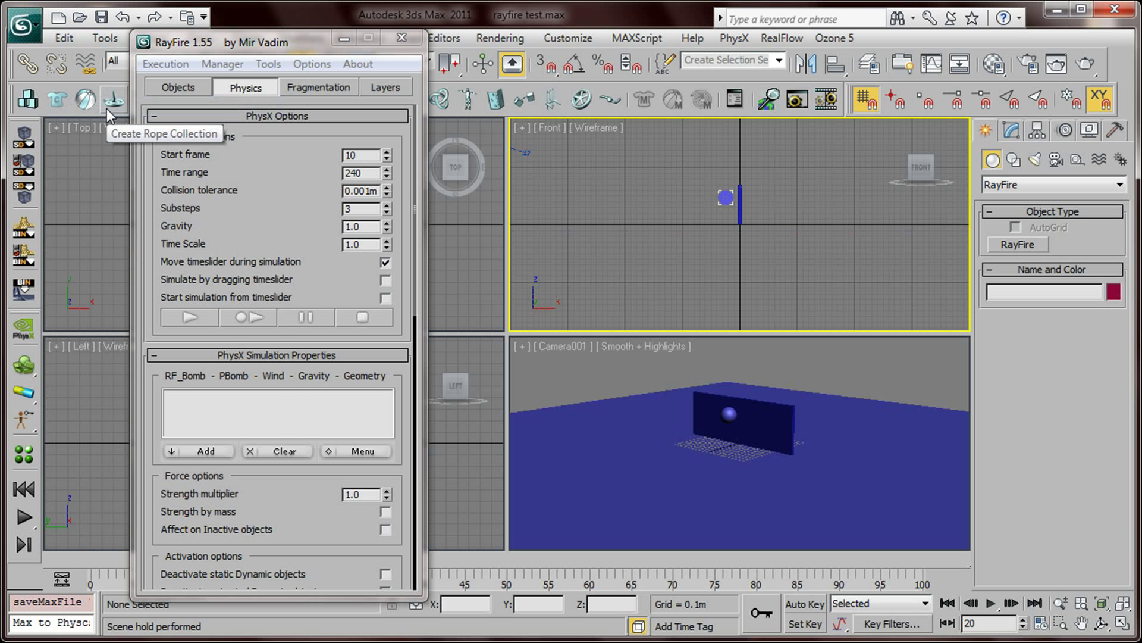
{"action": "left_click", "coordinate": [63, 39]}
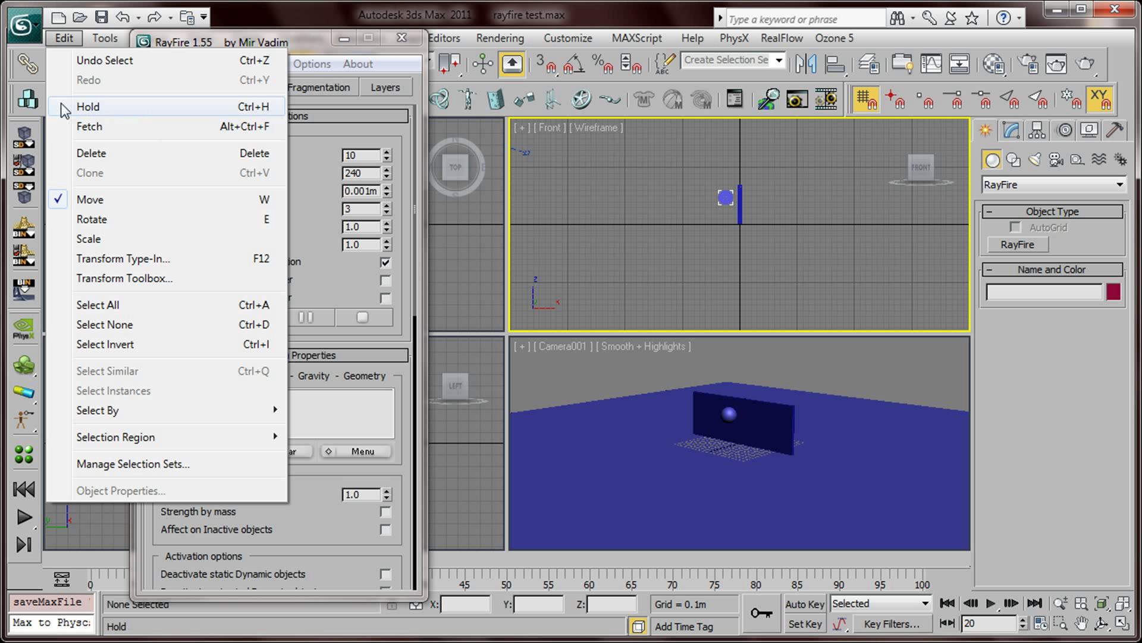
{"action": "left_click", "coordinate": [334, 261]}
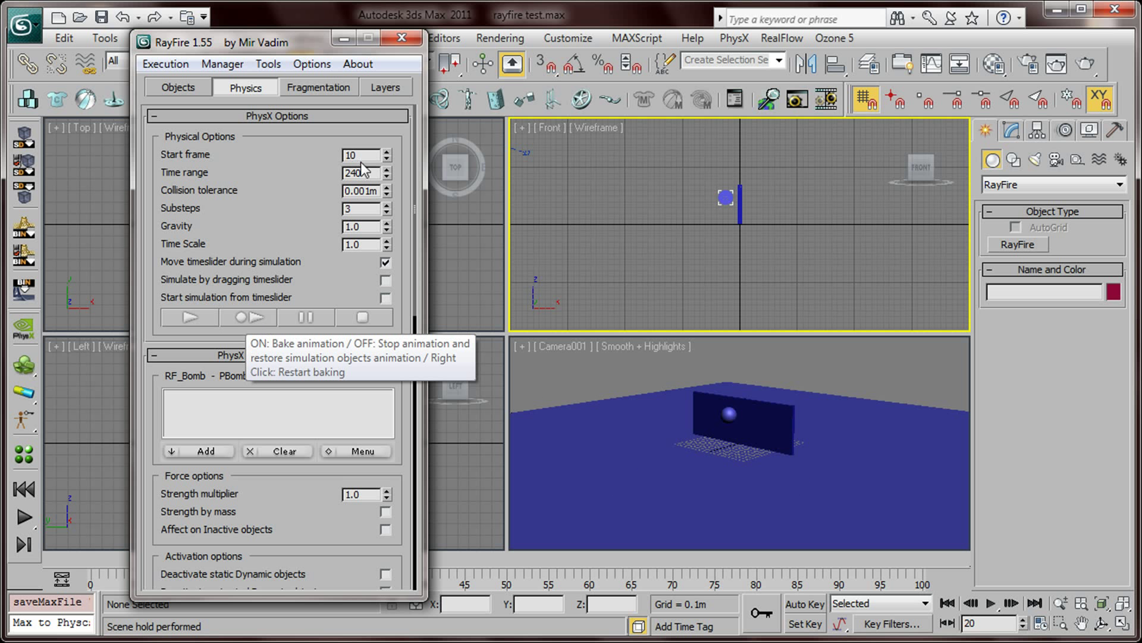
Bake the RayFire simulation with Start frame 15 and Time range 95, then deselect the fragments
{"action": "left_click_drag", "start_coordinate": [277, 41], "coordinate": [264, 5]}
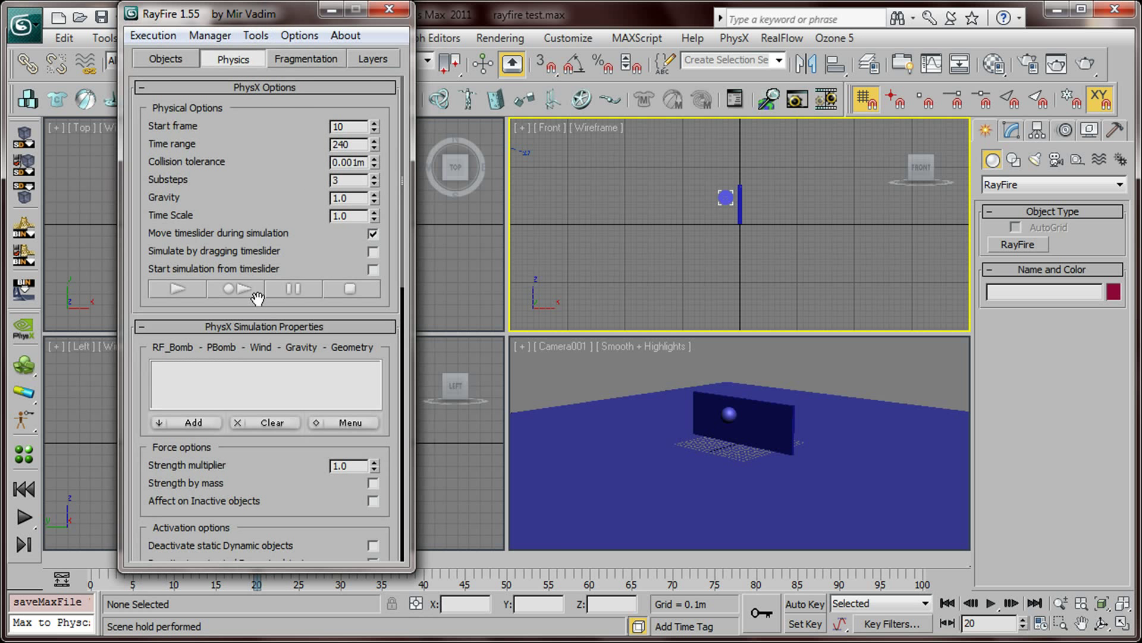
{"action": "left_click_drag", "start_coordinate": [362, 127], "coordinate": [272, 127]}
{"action": "type", "text": "15"}
{"action": "left_click_drag", "start_coordinate": [354, 142], "coordinate": [312, 143]}
{"action": "type", "text": "95"}
{"action": "left_click", "coordinate": [237, 288]}
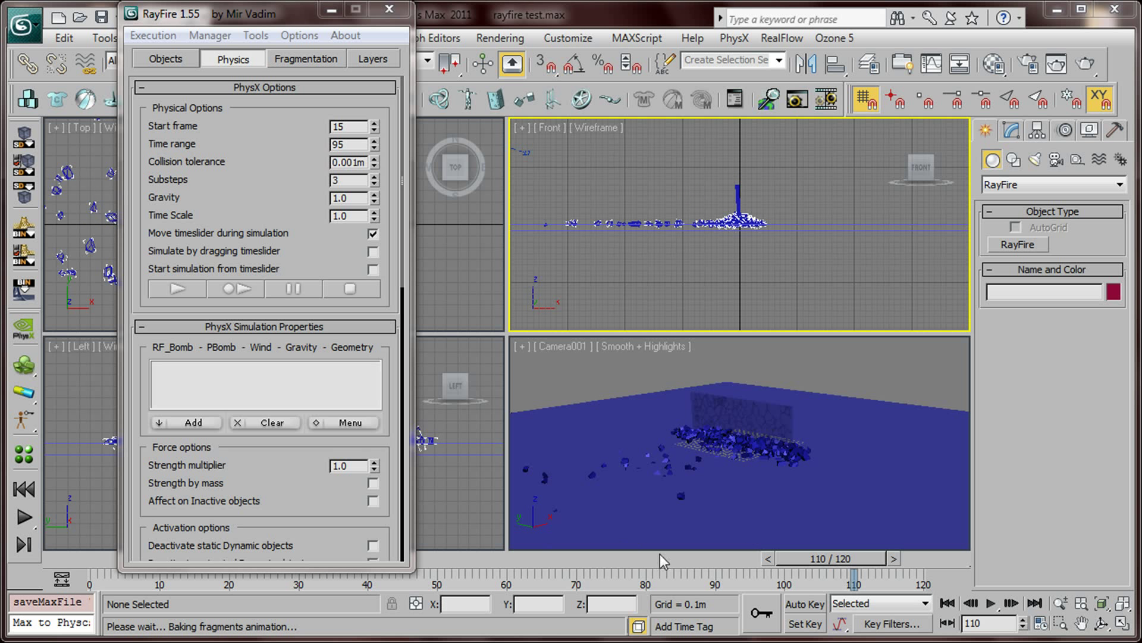
{"action": "left_click", "coordinate": [887, 368]}
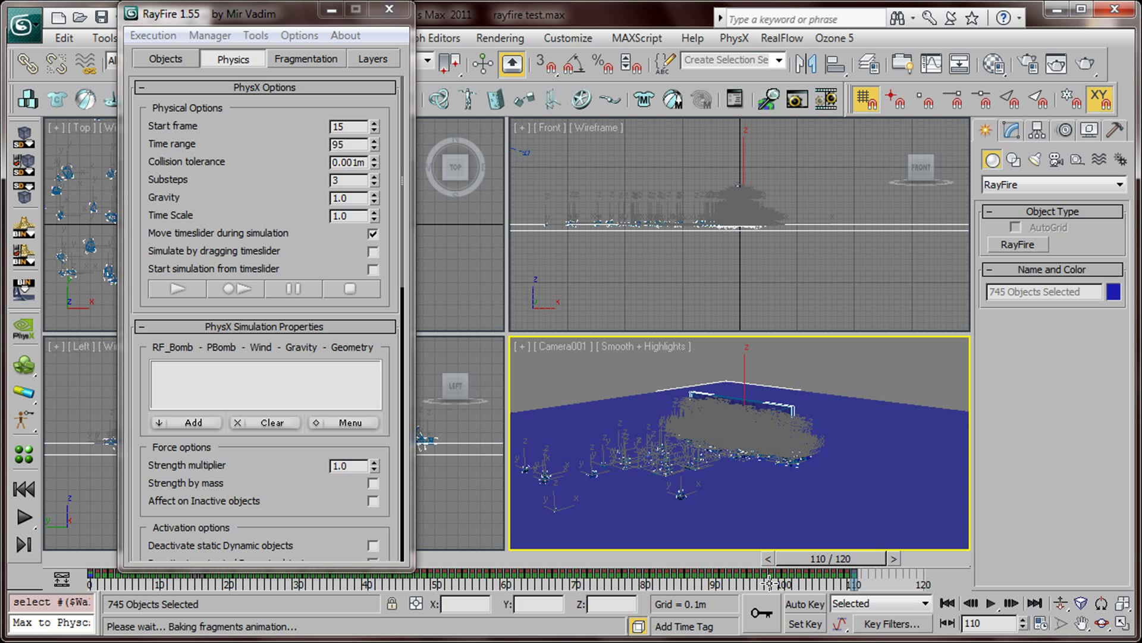
{"action": "left_click", "coordinate": [915, 361]}
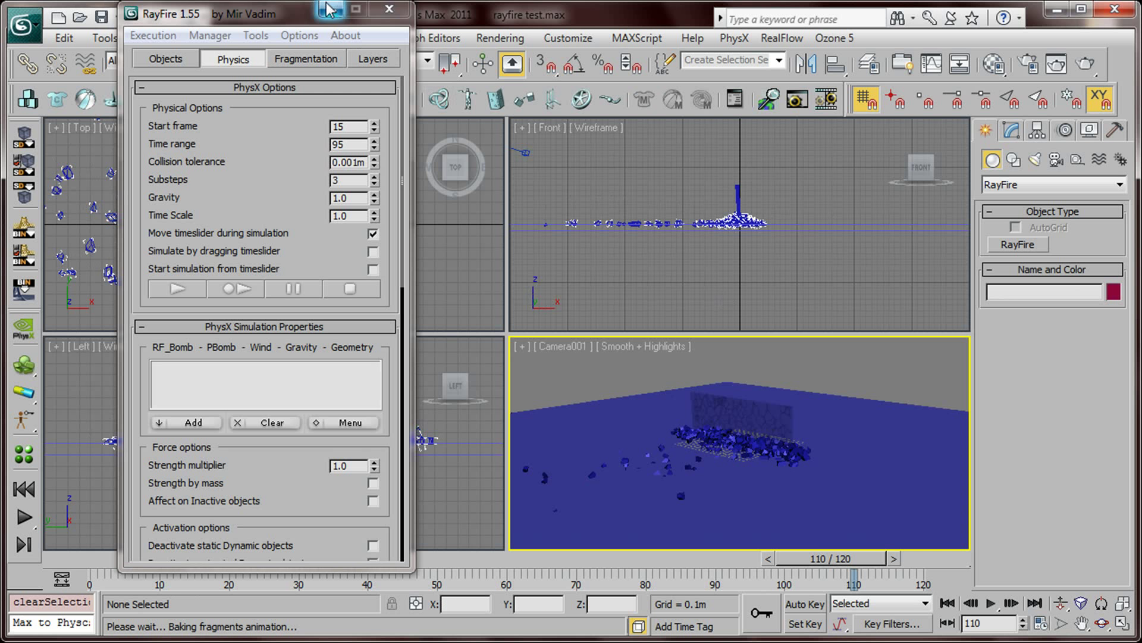
Close RayFire and render a 320 × 240 animated preview AVI of the Camera001 view
{"action": "left_click", "coordinate": [381, 11]}
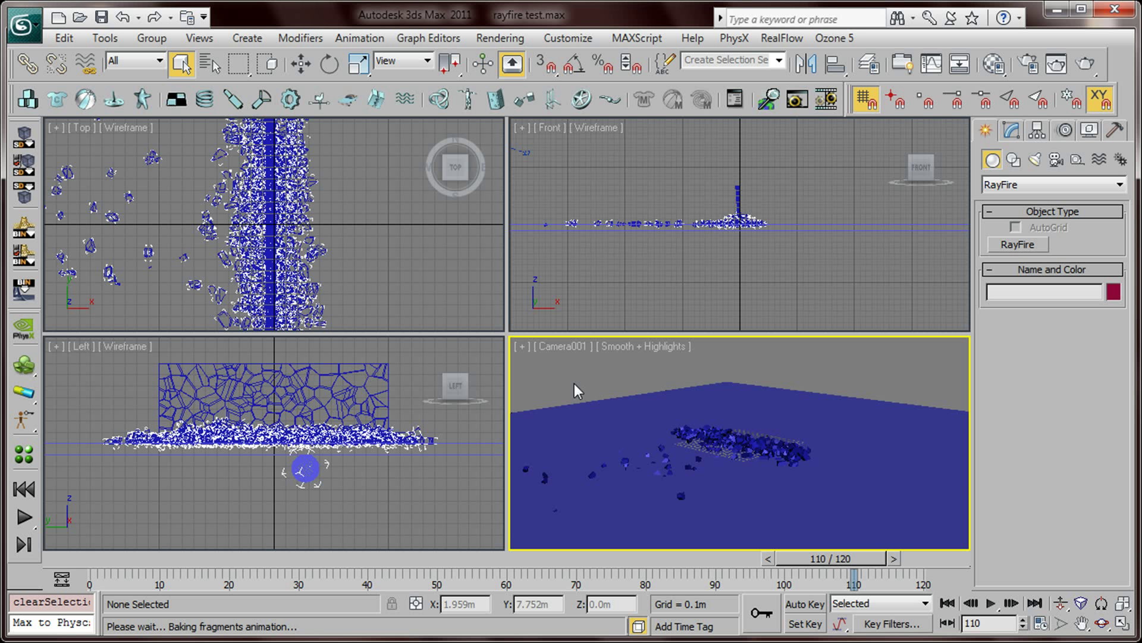
{"action": "left_click", "coordinate": [104, 38]}
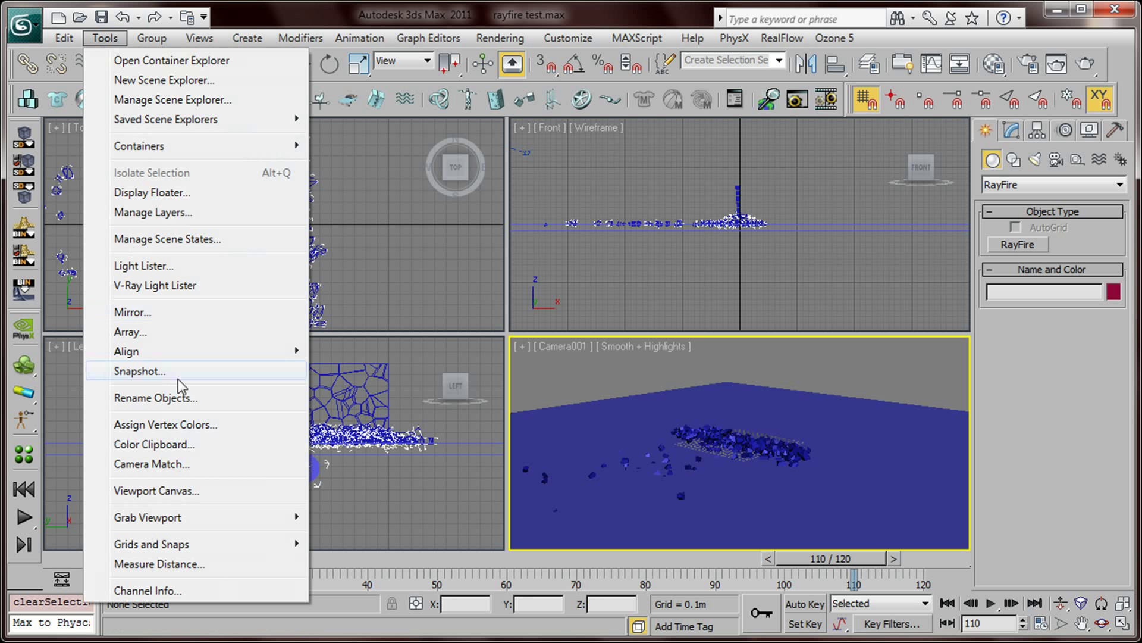
{"action": "mouse_move", "coordinate": [211, 524]}
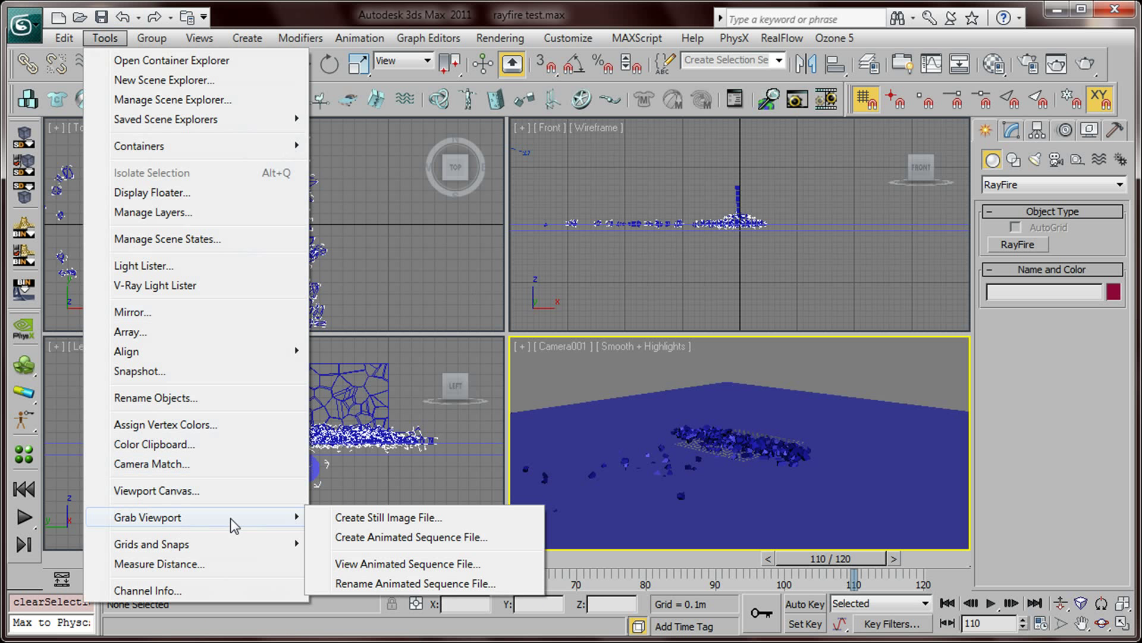
{"action": "left_click", "coordinate": [411, 538]}
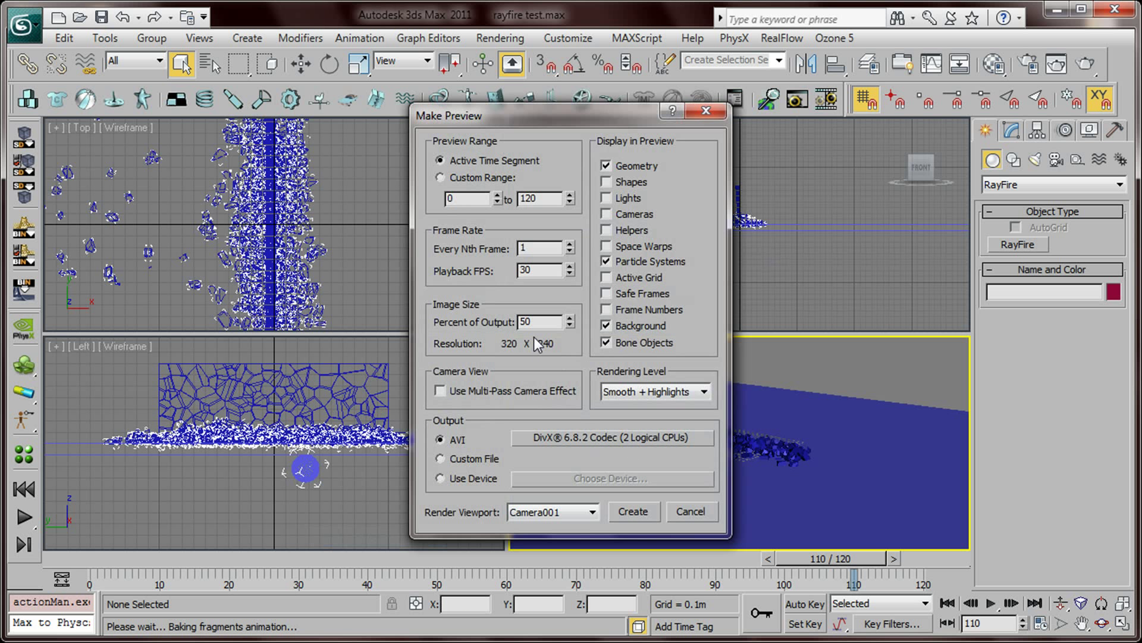
{"action": "left_click", "coordinate": [633, 511]}
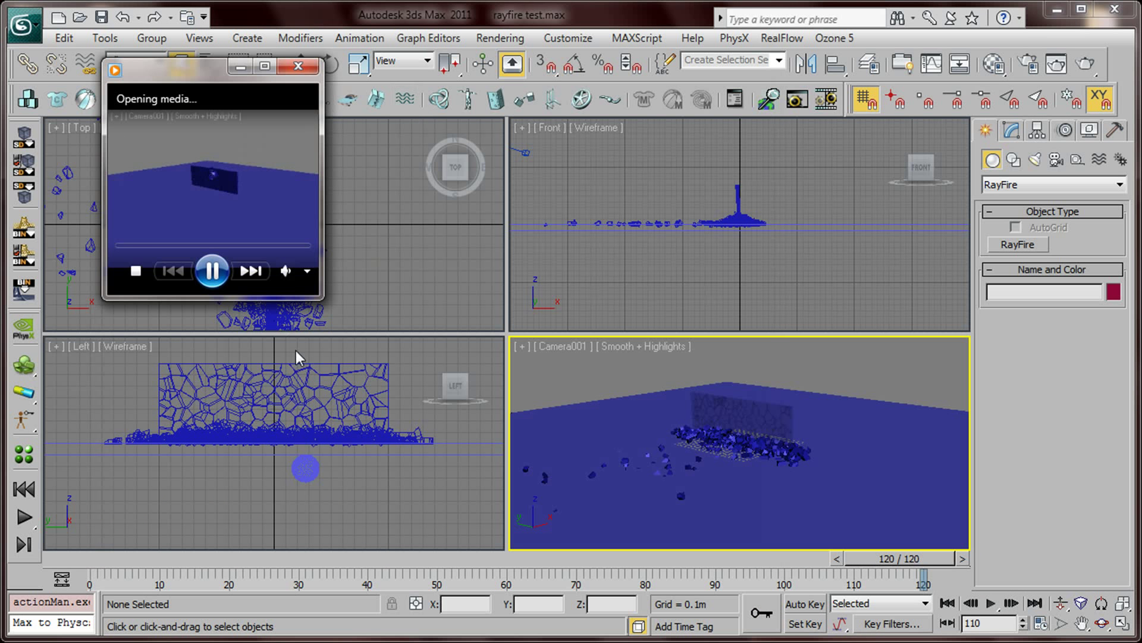
Enlarge Media Player to watch the shattering clip, close it, and activate the Top viewport
{"action": "left_click_drag", "start_coordinate": [318, 303], "coordinate": [916, 540]}
{"action": "mouse_move", "coordinate": [450, 352]}
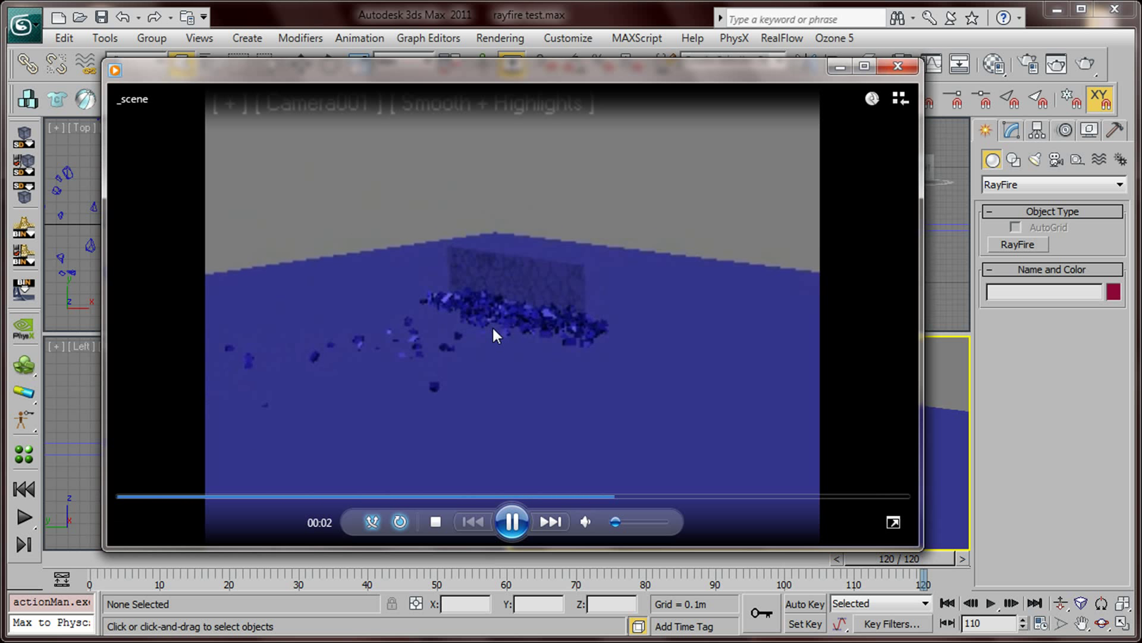
{"action": "left_click", "coordinate": [898, 66]}
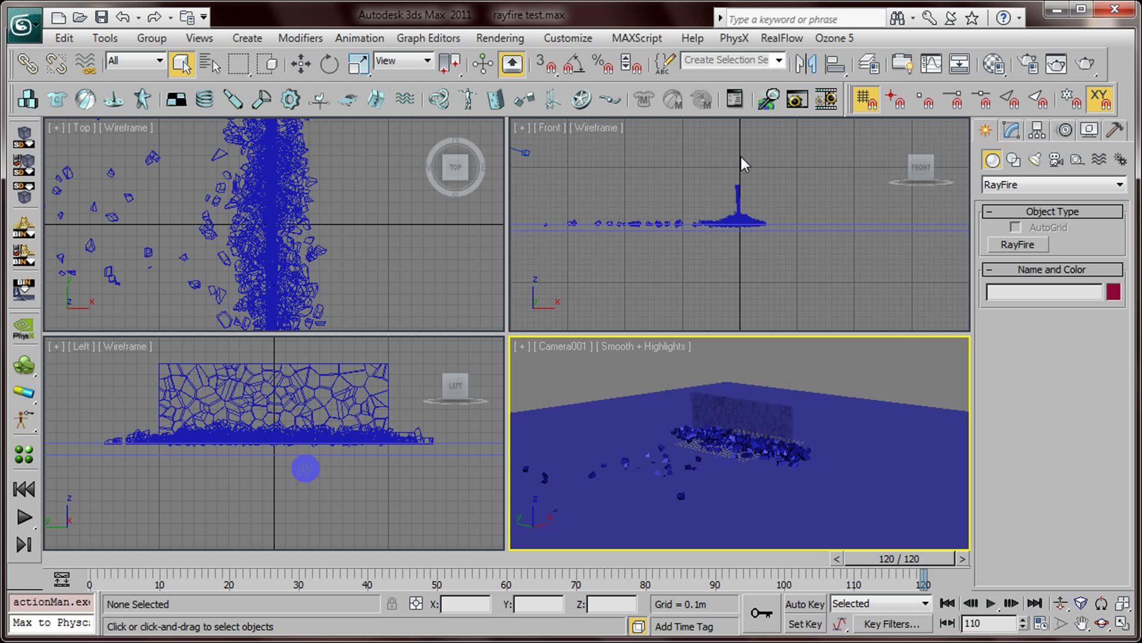
{"action": "left_click", "coordinate": [456, 260]}
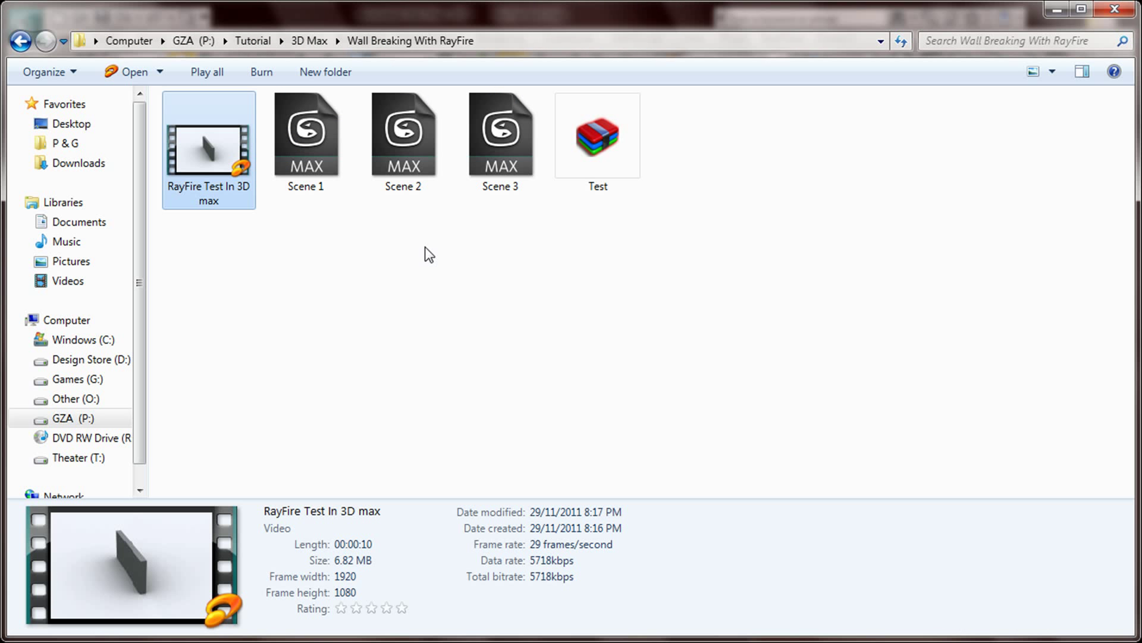
{"action": "left_click", "coordinate": [327, 212]}
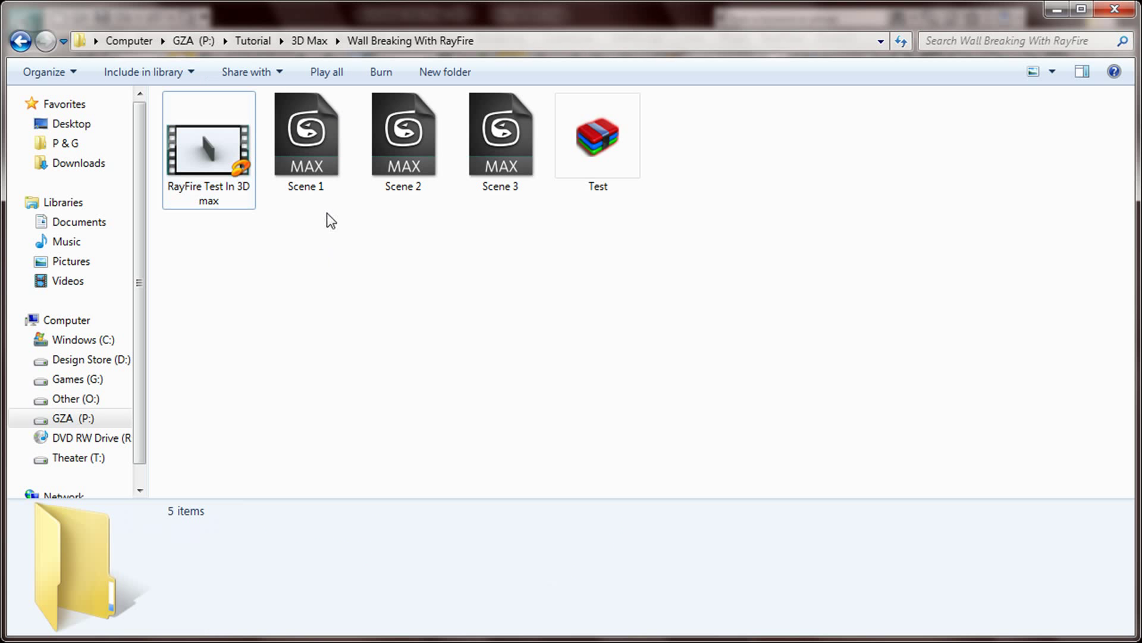
{"action": "left_click", "coordinate": [301, 191]}
{"action": "left_click_drag", "start_coordinate": [303, 303], "coordinate": [209, 181]}
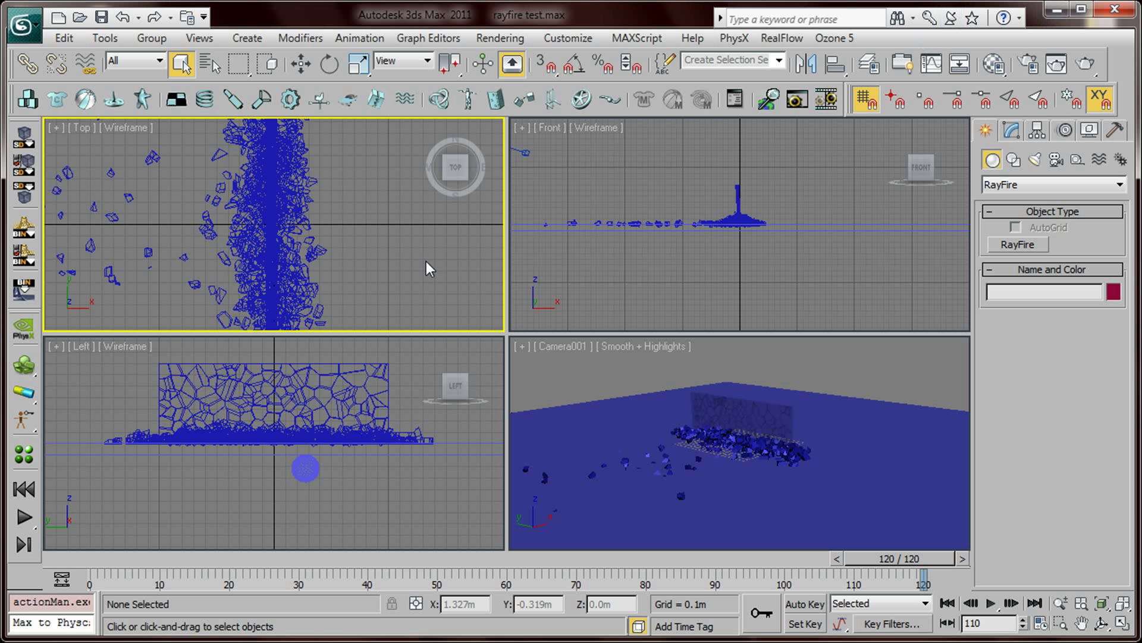
Fetch the held scene to restore the intact wall, then select the Wall and scrub to frame 84
{"action": "left_click", "coordinate": [62, 37]}
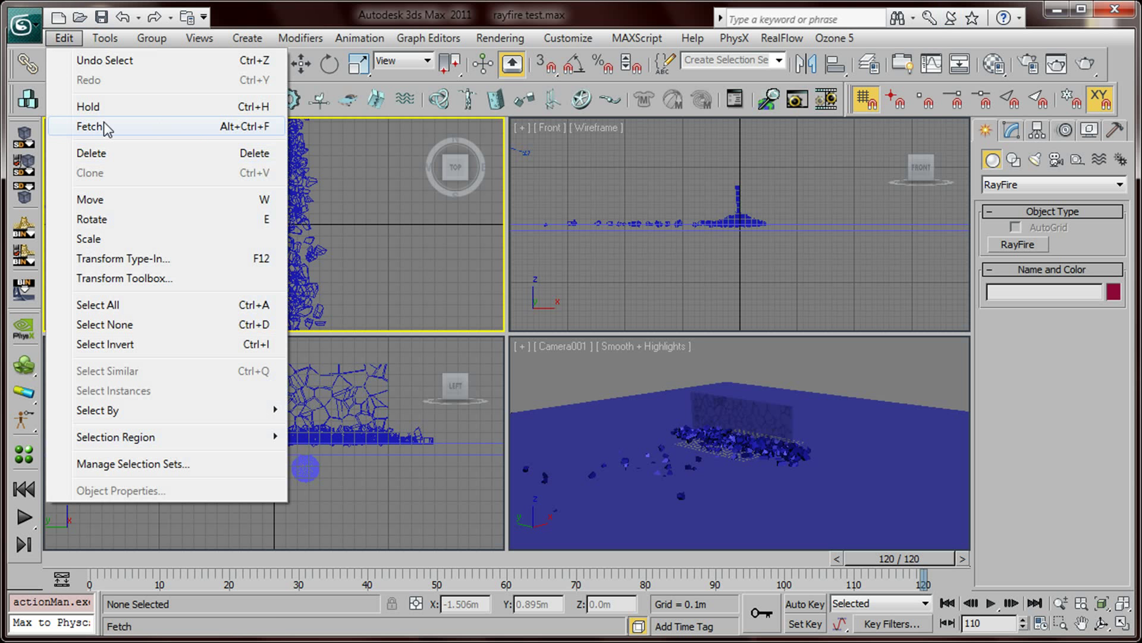
{"action": "left_click", "coordinate": [126, 132]}
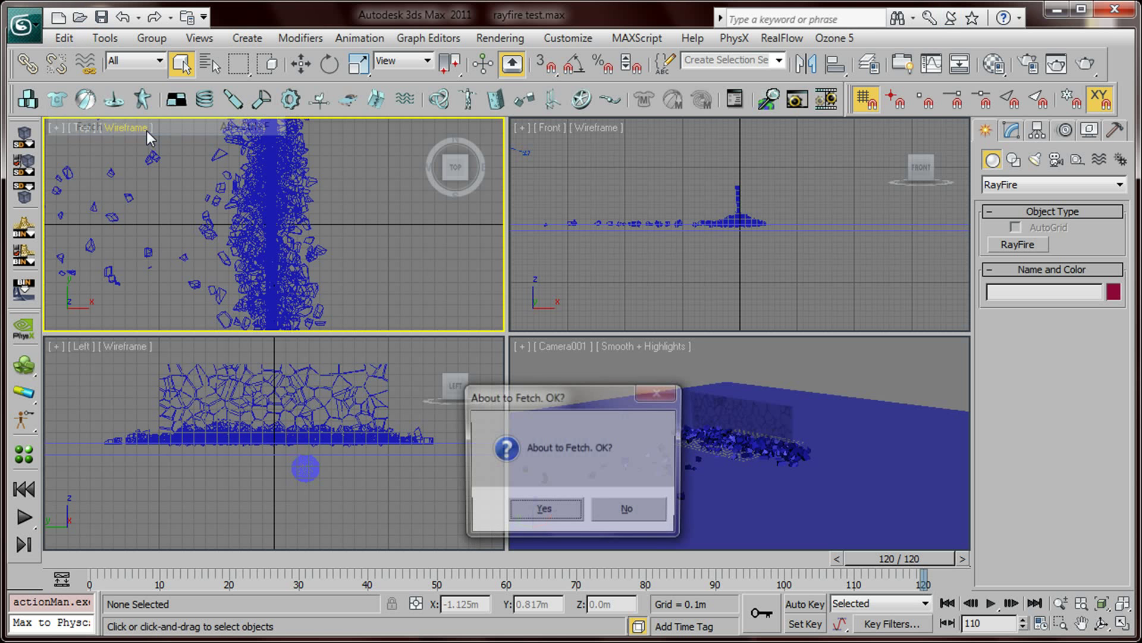
{"action": "left_click", "coordinate": [557, 509]}
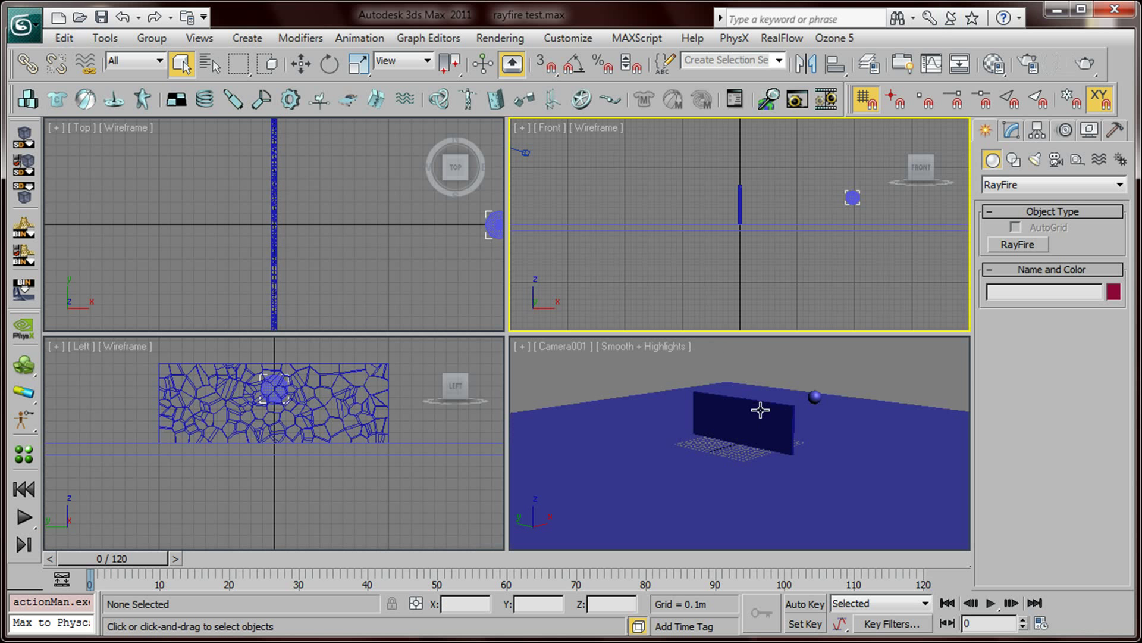
{"action": "left_click", "coordinate": [760, 409]}
{"action": "left_click_drag", "start_coordinate": [145, 555], "coordinate": [919, 558]}
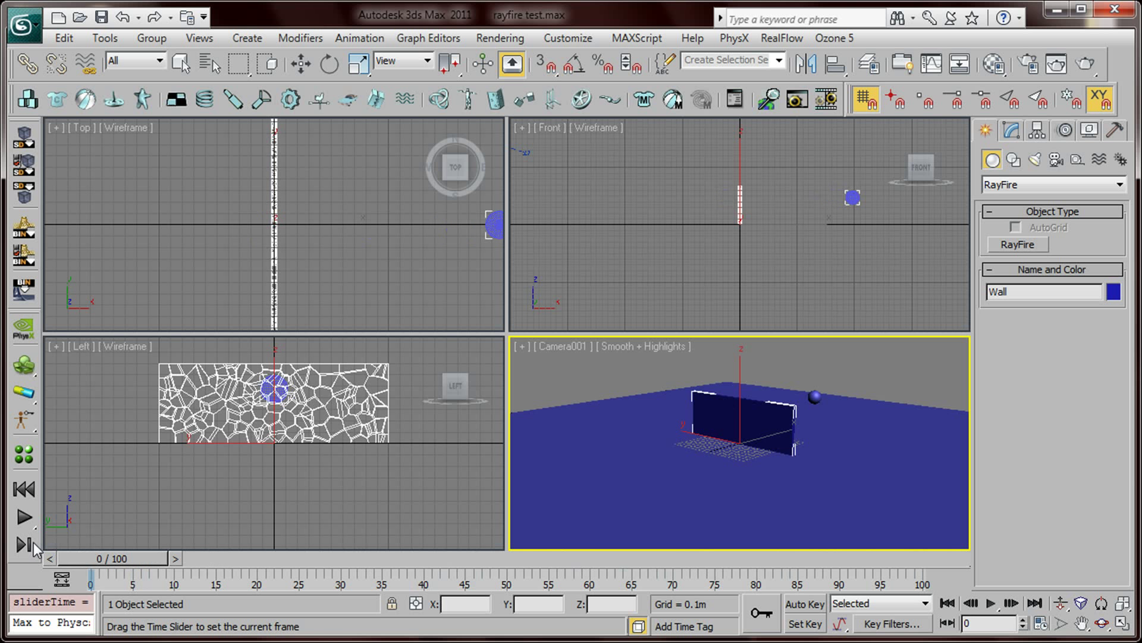